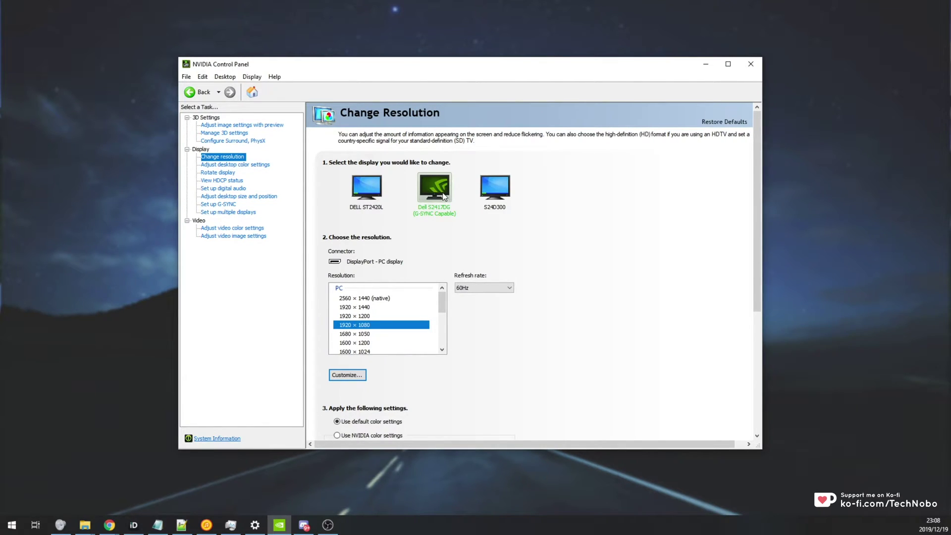
- Inspect the resolution lists of the DELL ST2420L, S24D300 and Dell S2417DG monitors
{"action": "left_click", "coordinate": [365, 190]}
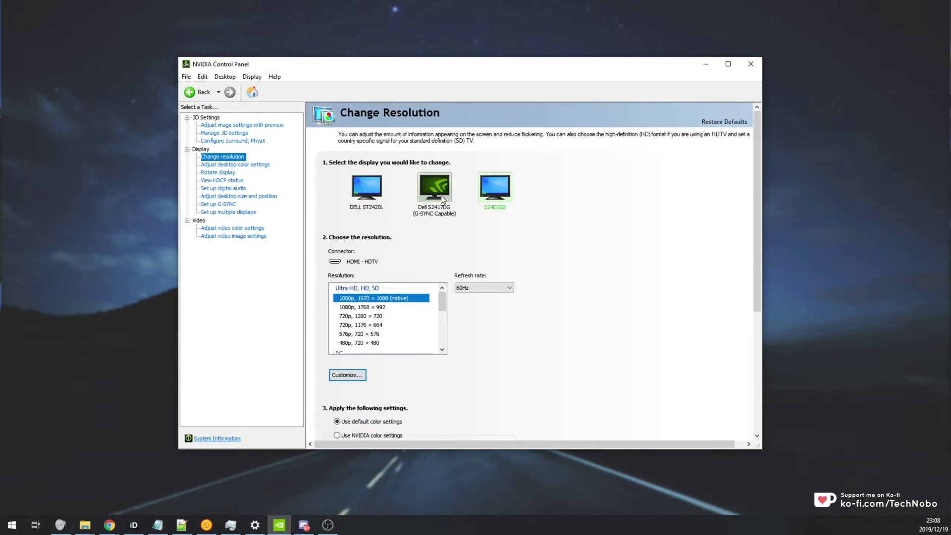
{"action": "left_click", "coordinate": [496, 195]}
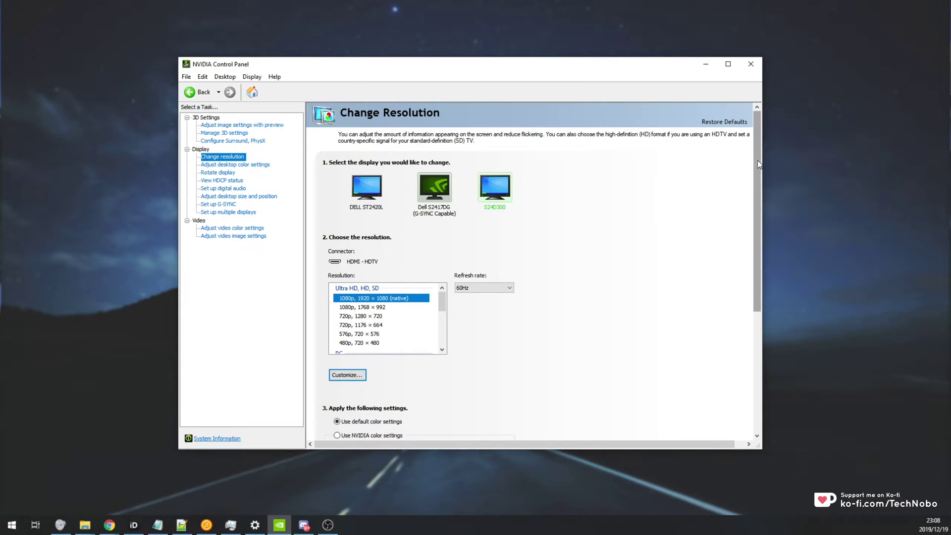
{"action": "left_click_drag", "start_coordinate": [757, 160], "coordinate": [545, 223]}
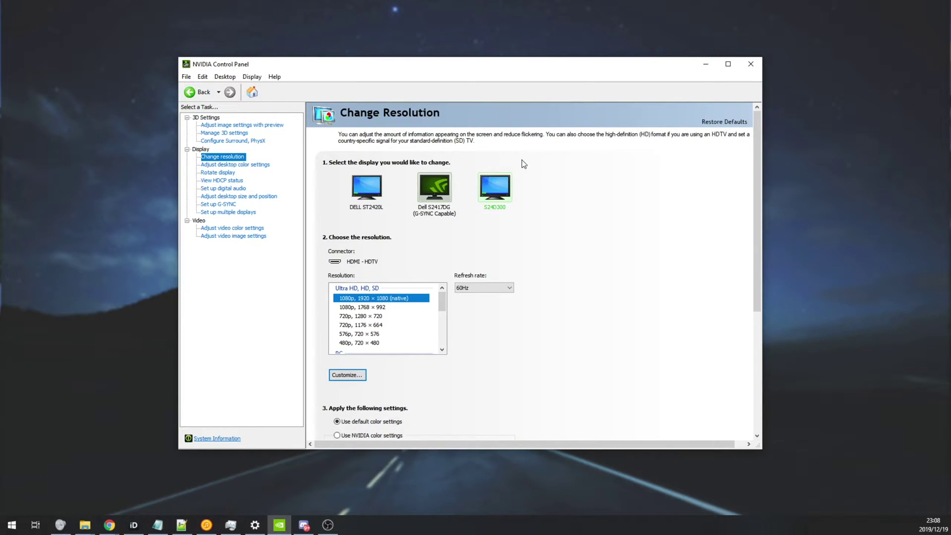
{"action": "left_click", "coordinate": [437, 188]}
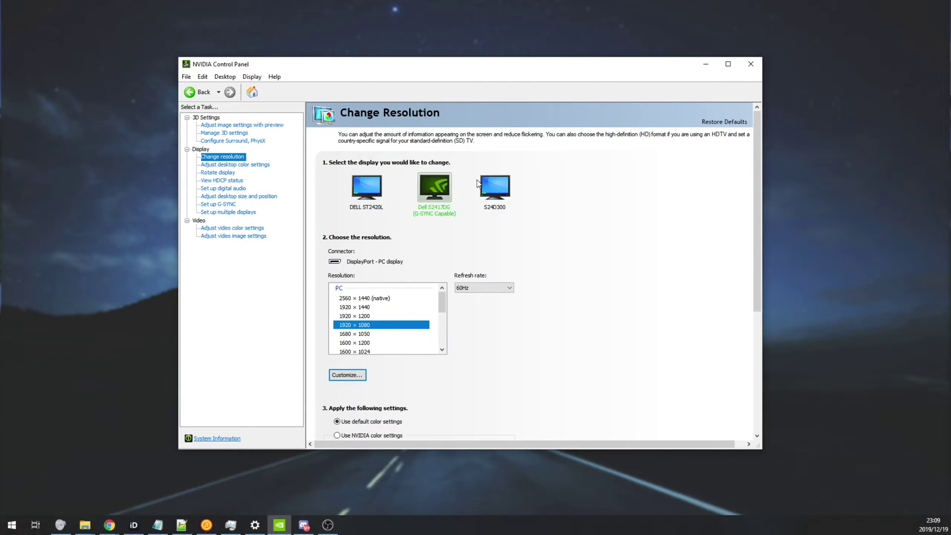
- Set the DELL ST2420L to native 1080p, then recheck the Dell S2417DG and S24D300
{"action": "left_click", "coordinate": [364, 194]}
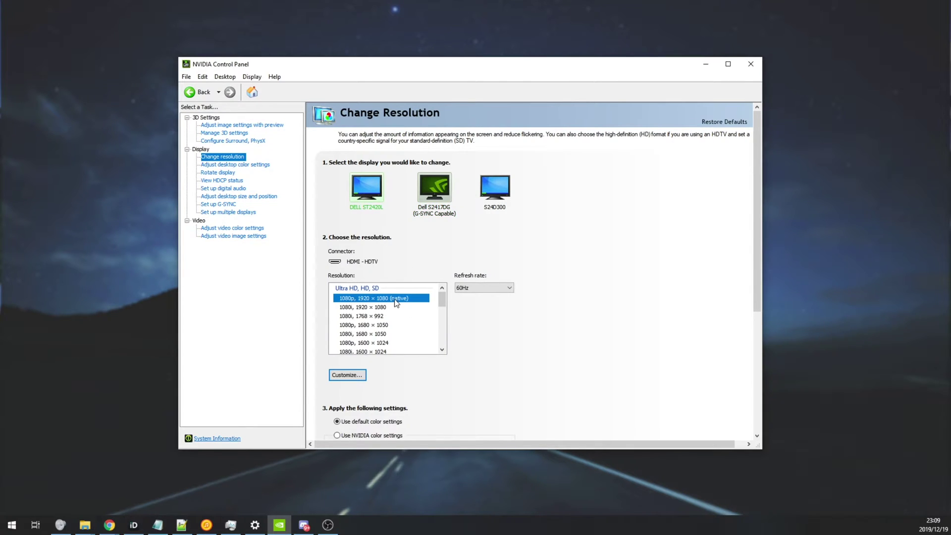
{"action": "left_click", "coordinate": [396, 299]}
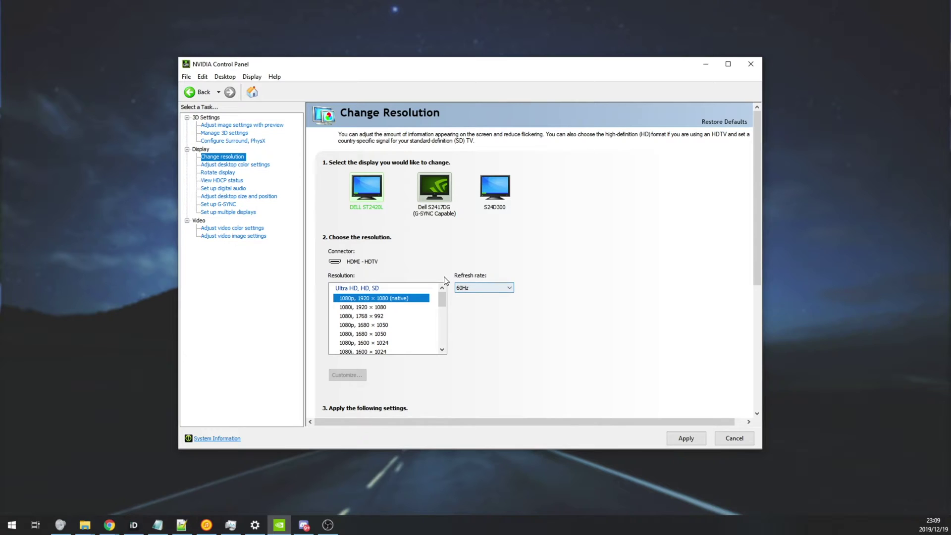
{"action": "left_click", "coordinate": [436, 188]}
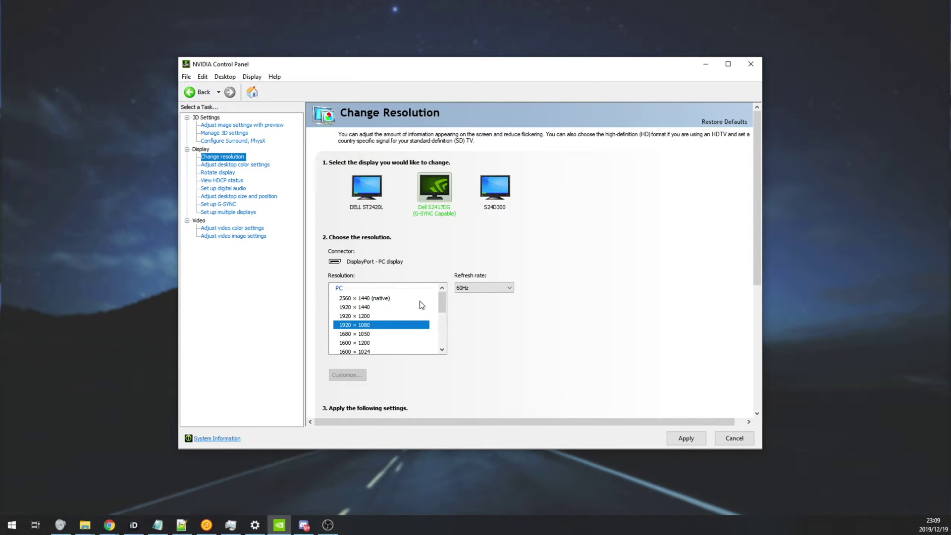
{"action": "left_click", "coordinate": [512, 190]}
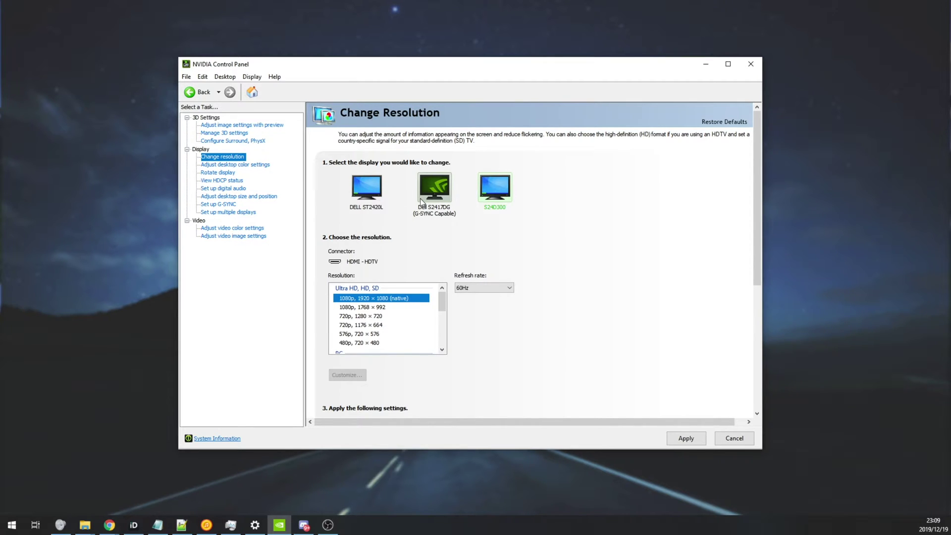
- Tick Span displays with Surround under Configure Surround, PhysX and open its Configure setup
{"action": "left_click", "coordinate": [247, 143]}
{"action": "left_click", "coordinate": [530, 286]}
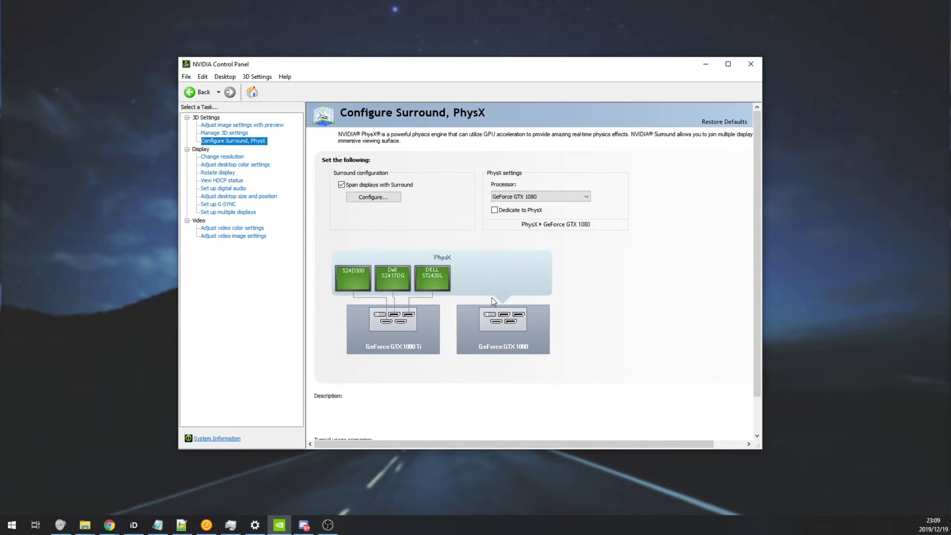
{"action": "left_click", "coordinate": [342, 185]}
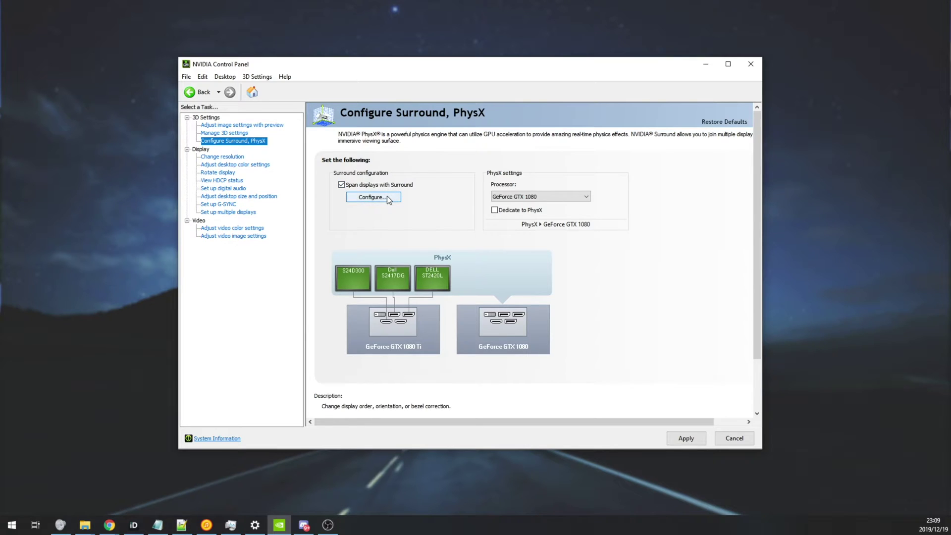
{"action": "left_click", "coordinate": [388, 196]}
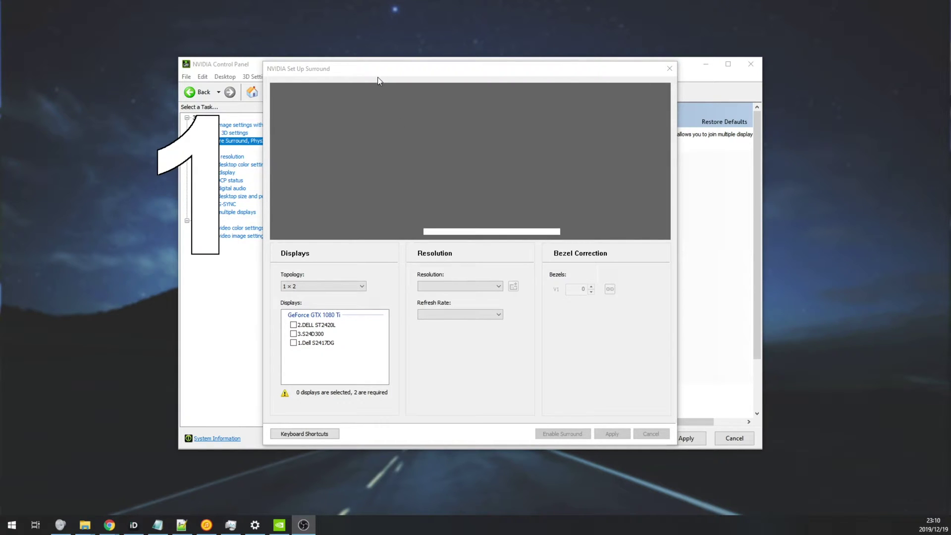
- Try selecting the DELL ST2420L and Dell S2417DG under the 1 × 2 topology
{"action": "mouse_move", "coordinate": [377, 81]}
{"action": "left_mouse_down"}
{"action": "mouse_move", "coordinate": [221, 92]}
{"action": "mouse_move", "coordinate": [392, 91]}
{"action": "left_mouse_up"}
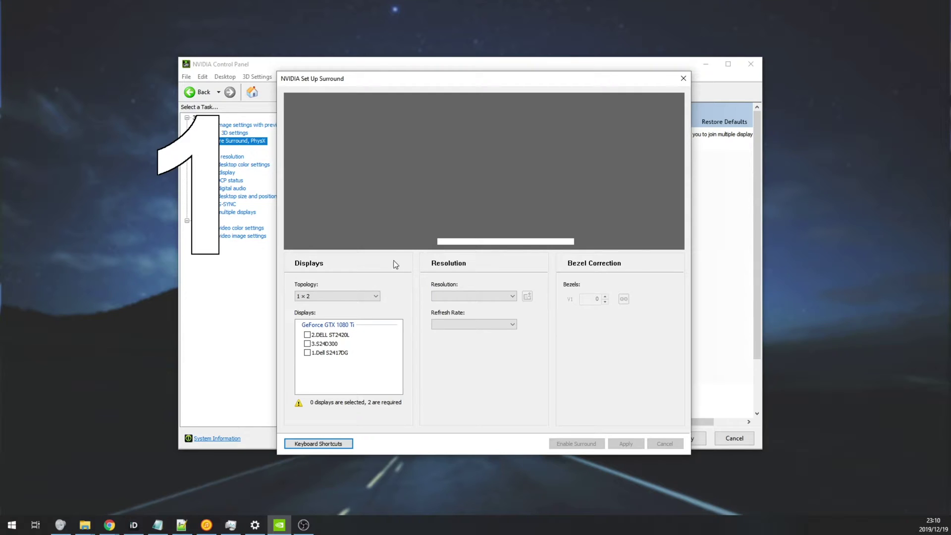
{"action": "left_click", "coordinate": [339, 296]}
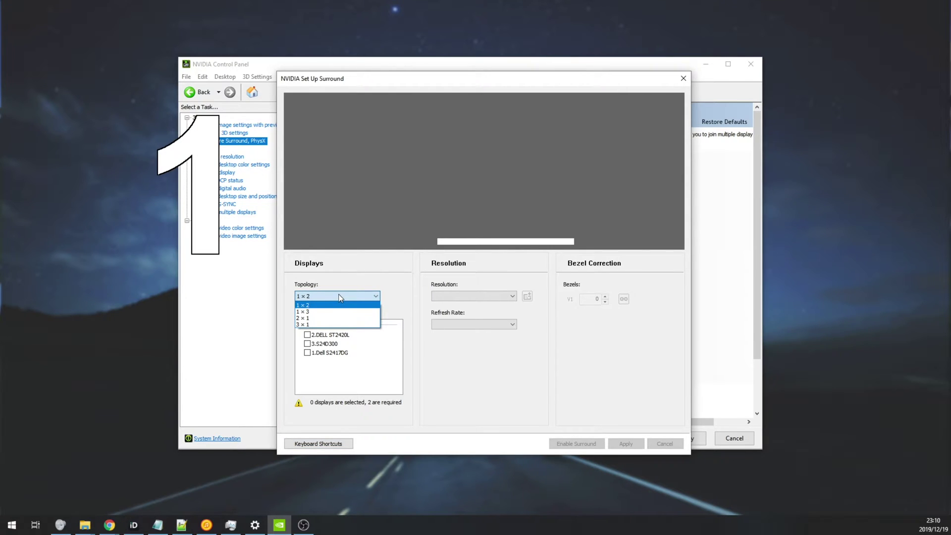
{"action": "left_click", "coordinate": [337, 305]}
{"action": "left_click", "coordinate": [307, 335]}
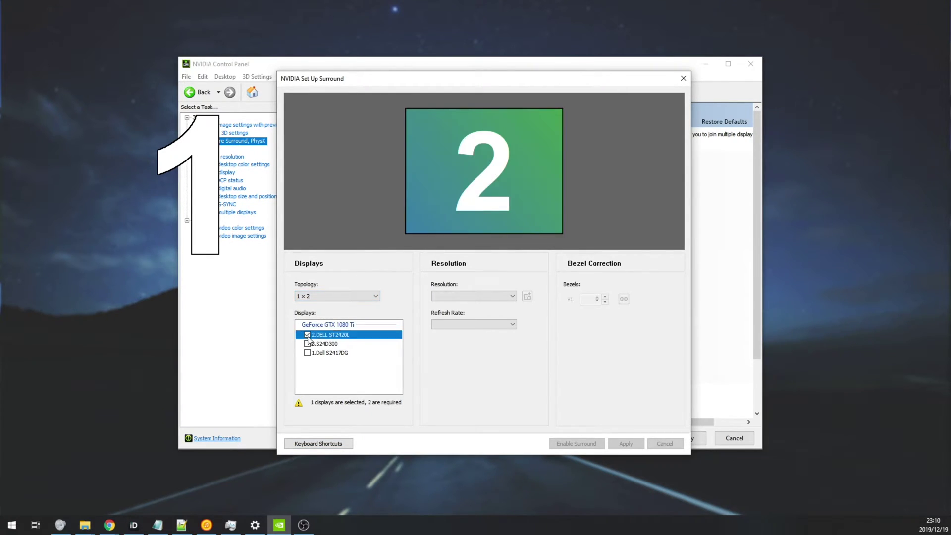
{"action": "left_click", "coordinate": [307, 353]}
{"action": "left_click", "coordinate": [307, 335]}
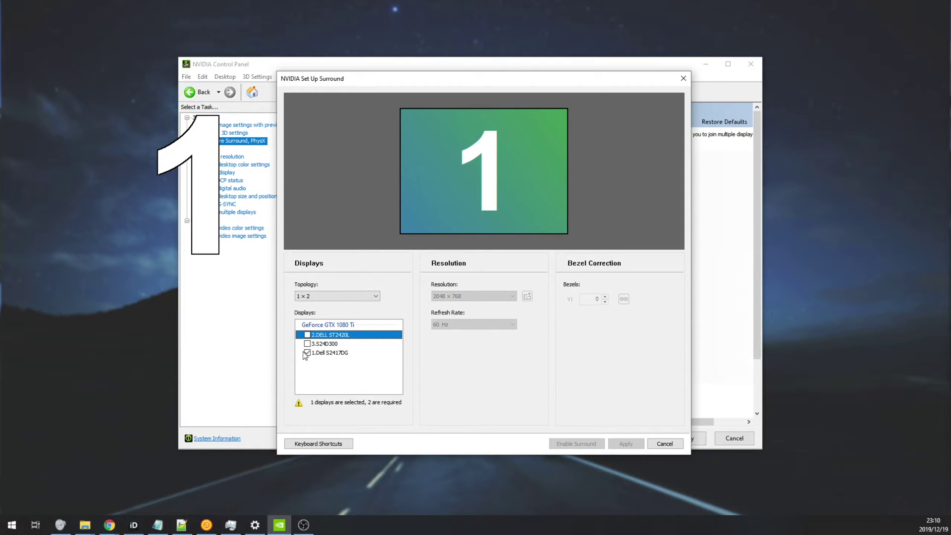
- Switch the topology to 1 × 3, tick all three displays and order them 1-2-3
{"action": "left_click", "coordinate": [338, 295]}
{"action": "left_click", "coordinate": [317, 313]}
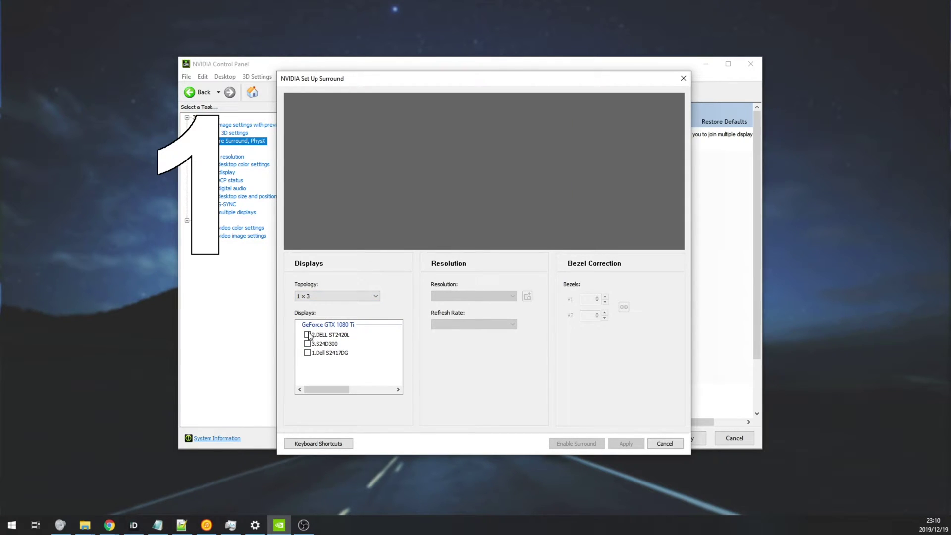
{"action": "left_click", "coordinate": [306, 335]}
{"action": "left_click", "coordinate": [307, 353]}
{"action": "left_click", "coordinate": [307, 335]}
{"action": "left_click", "coordinate": [307, 335]}
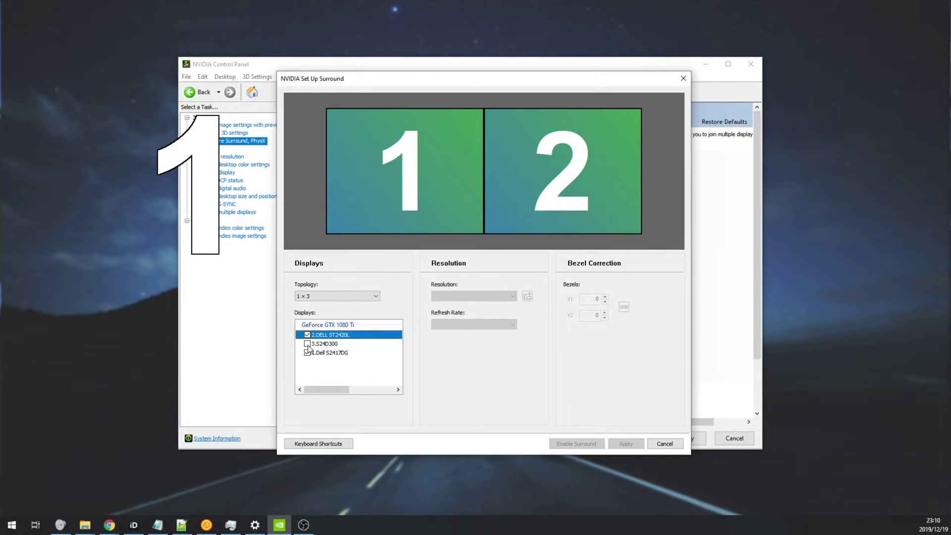
{"action": "left_click", "coordinate": [307, 344]}
{"action": "left_click_drag", "start_coordinate": [548, 163], "coordinate": [640, 167]}
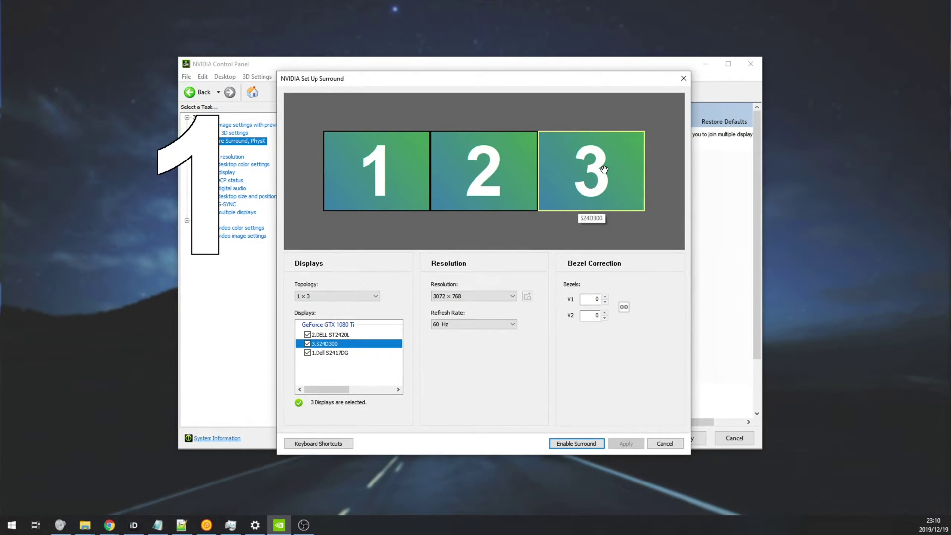
- Confirm the only Surround resolution is 3072 × 768, just 1024 wide per monitor
{"action": "left_click", "coordinate": [464, 297]}
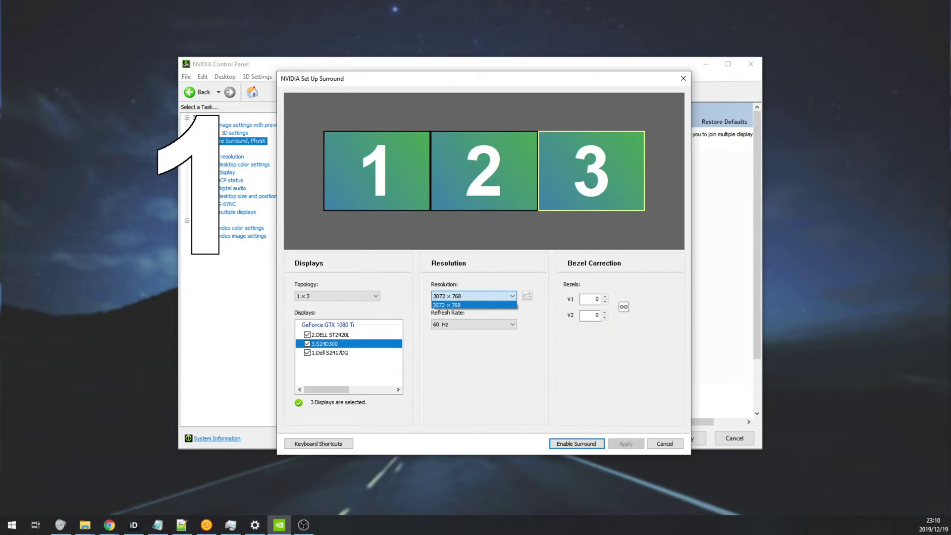
{"action": "left_click", "coordinate": [461, 305]}
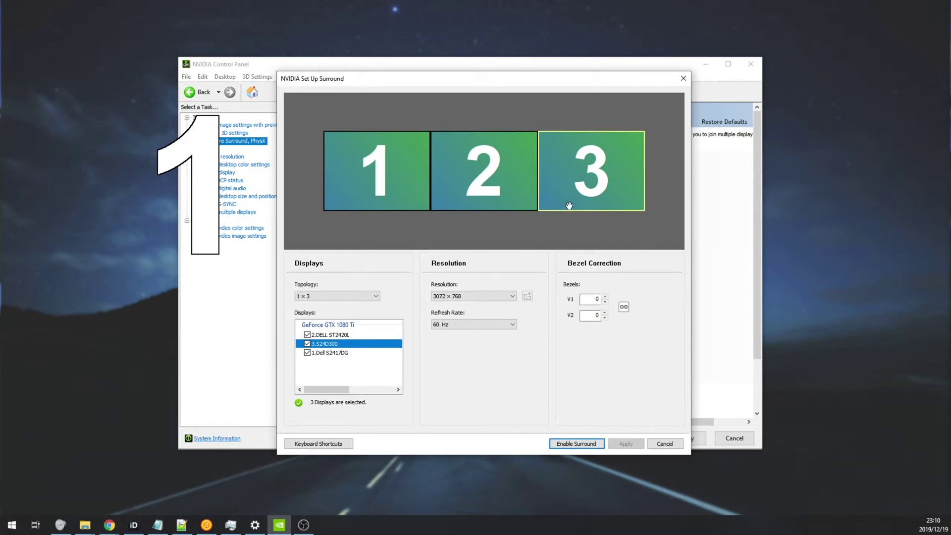
{"action": "left_click", "coordinate": [465, 297]}
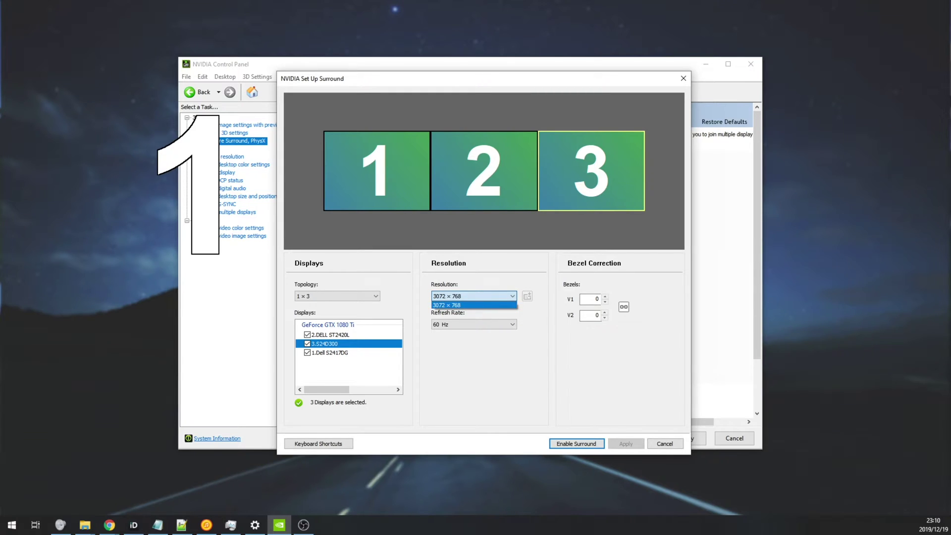
{"action": "key", "text": "alt+Tab"}
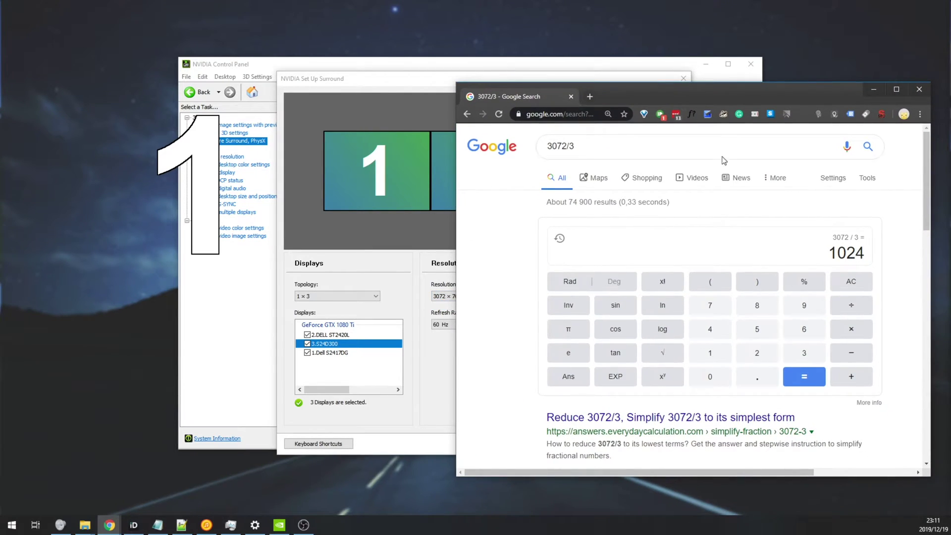
{"action": "double_click", "coordinate": [846, 254]}
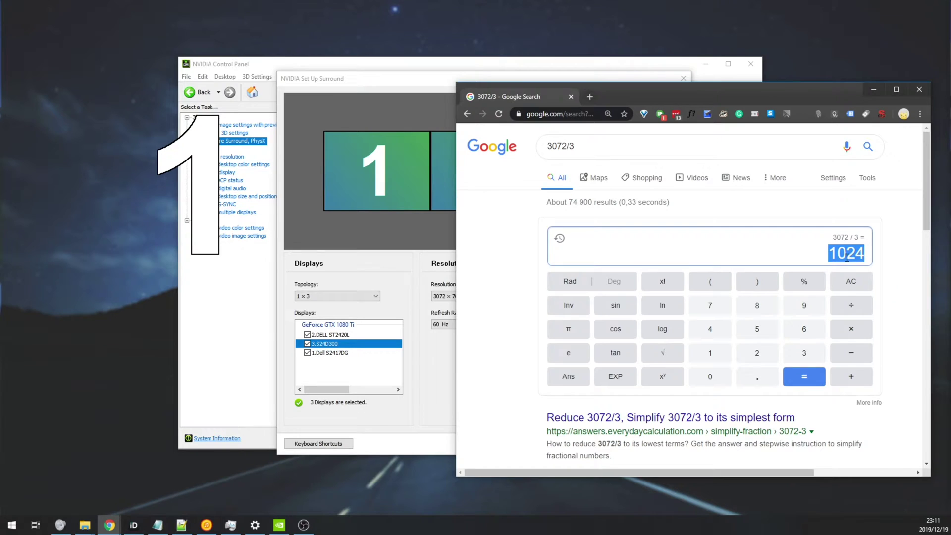
{"action": "left_click", "coordinate": [361, 256]}
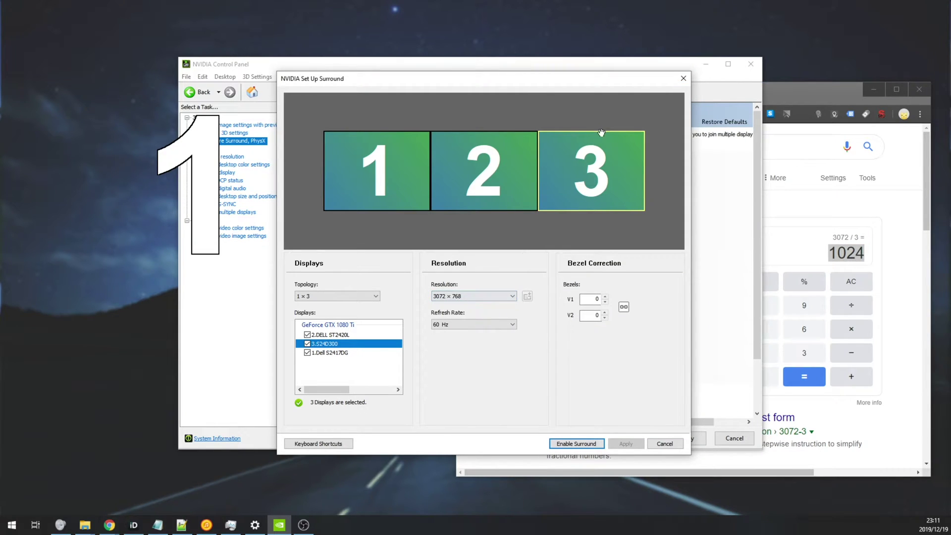
- Attempt to enable Surround at 3072 × 768, then cancel the setup
{"action": "mouse_move", "coordinate": [545, 82]}
{"action": "left_mouse_down"}
{"action": "mouse_move", "coordinate": [513, 92]}
{"action": "mouse_move", "coordinate": [531, 83]}
{"action": "left_mouse_up"}
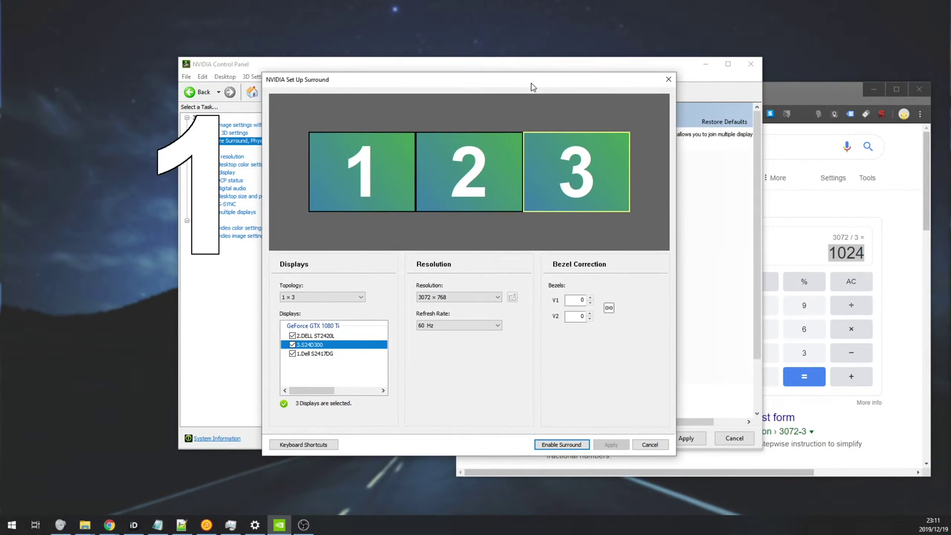
{"action": "mouse_move", "coordinate": [451, 87]}
{"action": "left_mouse_down"}
{"action": "mouse_move", "coordinate": [492, 81]}
{"action": "mouse_move", "coordinate": [464, 88]}
{"action": "left_mouse_up"}
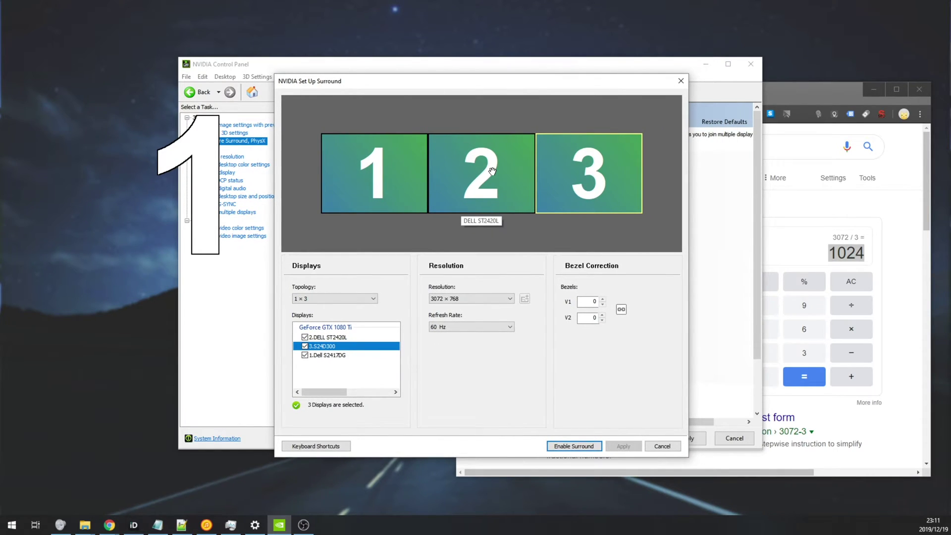
{"action": "left_click", "coordinate": [498, 299]}
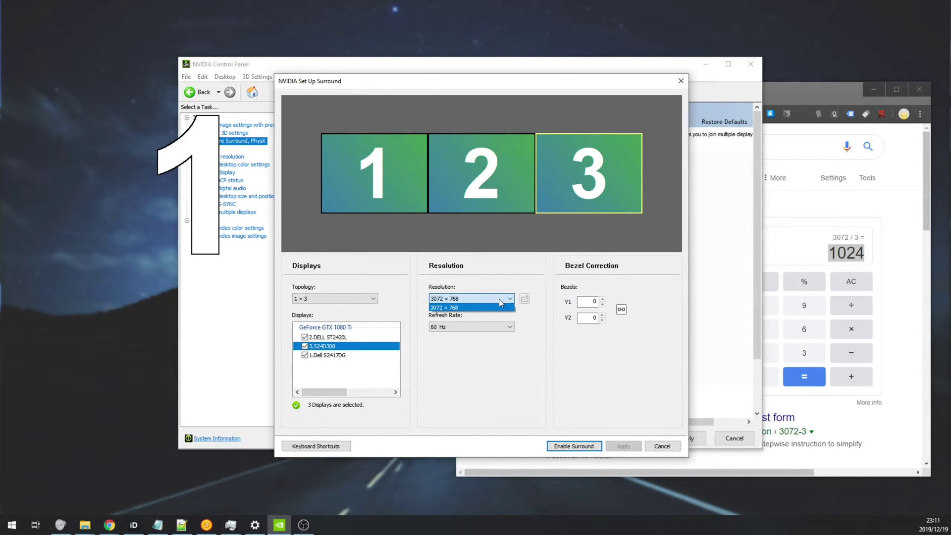
{"action": "left_click", "coordinate": [499, 300]}
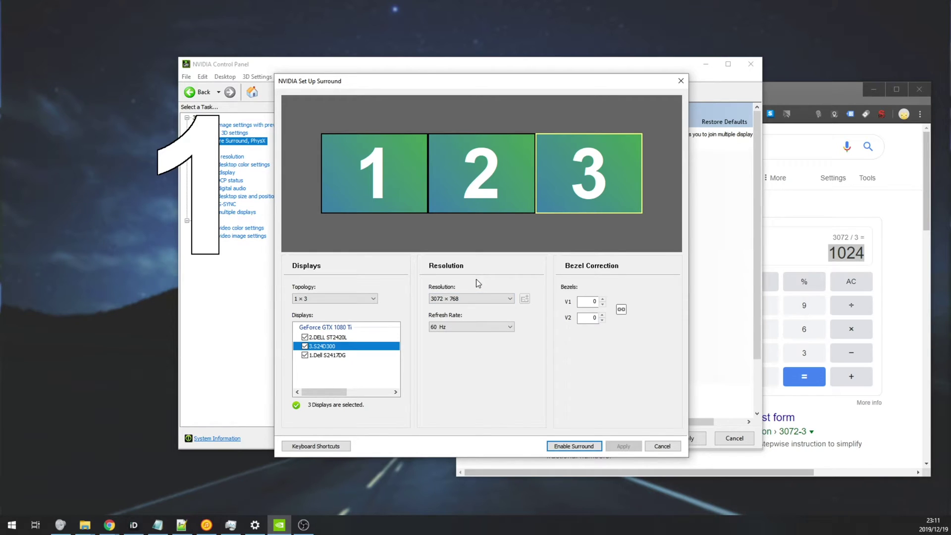
{"action": "left_click", "coordinate": [579, 445]}
{"action": "left_click", "coordinate": [661, 447]}
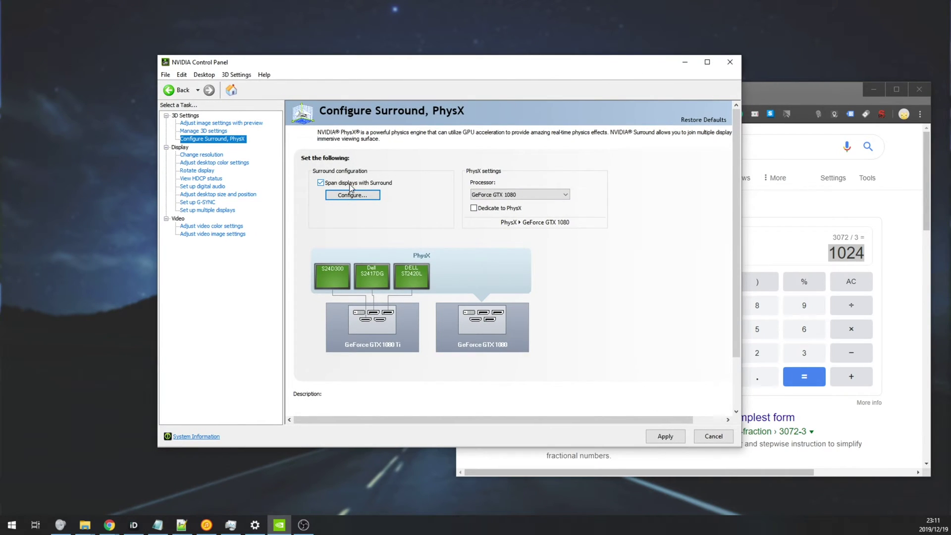
- Untick Span displays with Surround and close the control panel, discarding the unapplied changes
{"action": "left_click", "coordinate": [346, 184]}
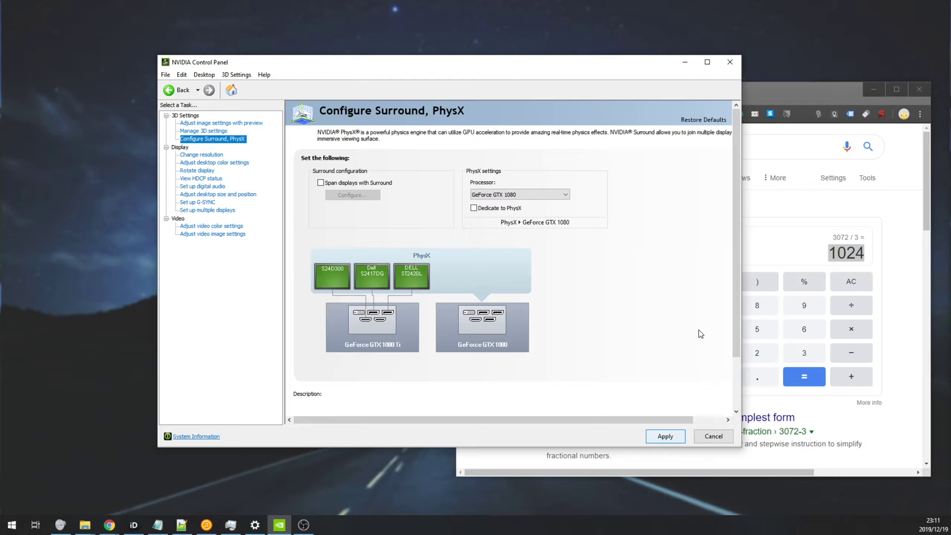
{"action": "left_click", "coordinate": [730, 64]}
{"action": "left_click", "coordinate": [467, 280]}
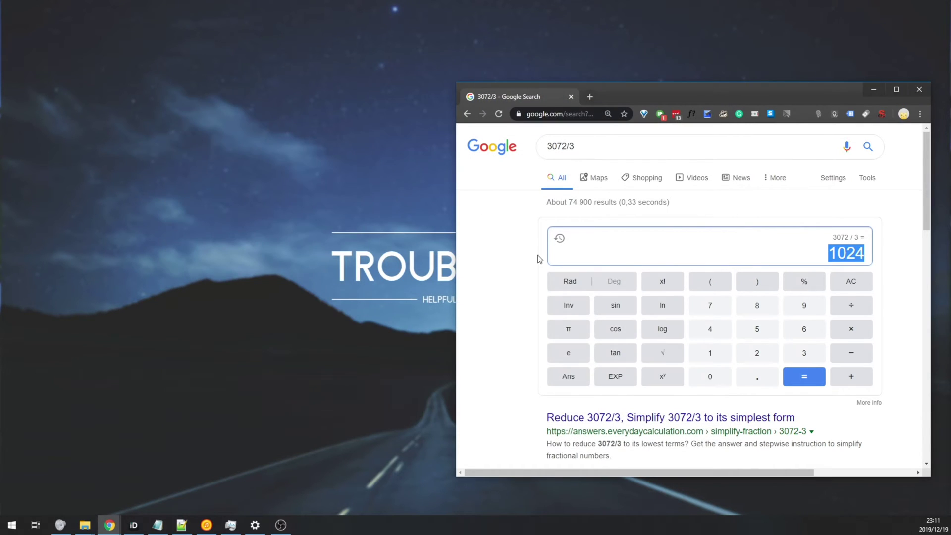
{"action": "left_click_drag", "start_coordinate": [593, 98], "coordinate": [452, 99]}
- Close the calculator window, returning to the Surround tutorial video
{"action": "left_click", "coordinate": [430, 98]}
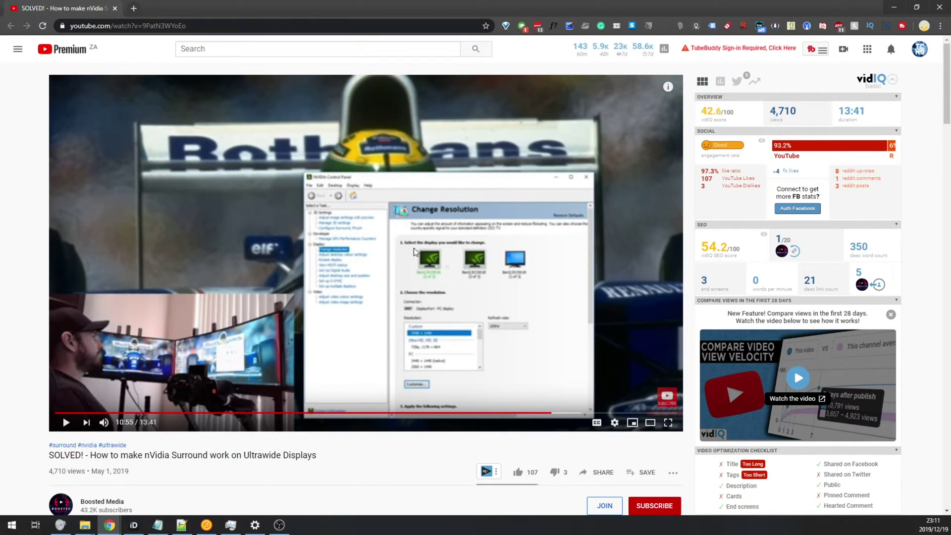
{"action": "scroll", "coordinate": [516, 301], "scroll_direction": "down", "scroll_amount": 2}
{"action": "scroll", "coordinate": [356, 339], "scroll_direction": "up", "scroll_amount": 2}
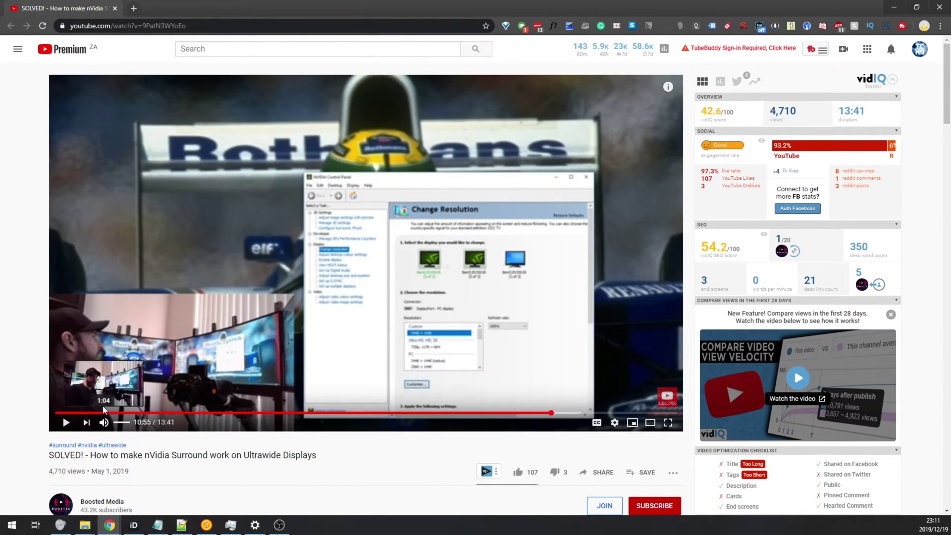
- Scrub the tutorial past 2:01, 4:08 and 5:48 to reach 7:36, the CRU demonstration
{"action": "left_click", "coordinate": [148, 413]}
{"action": "left_click", "coordinate": [243, 412]}
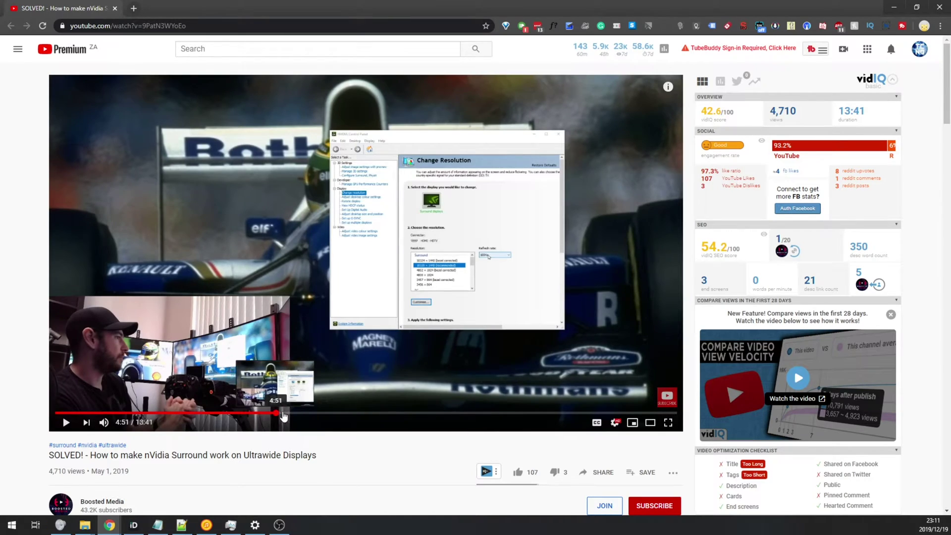
{"action": "left_click", "coordinate": [304, 412]}
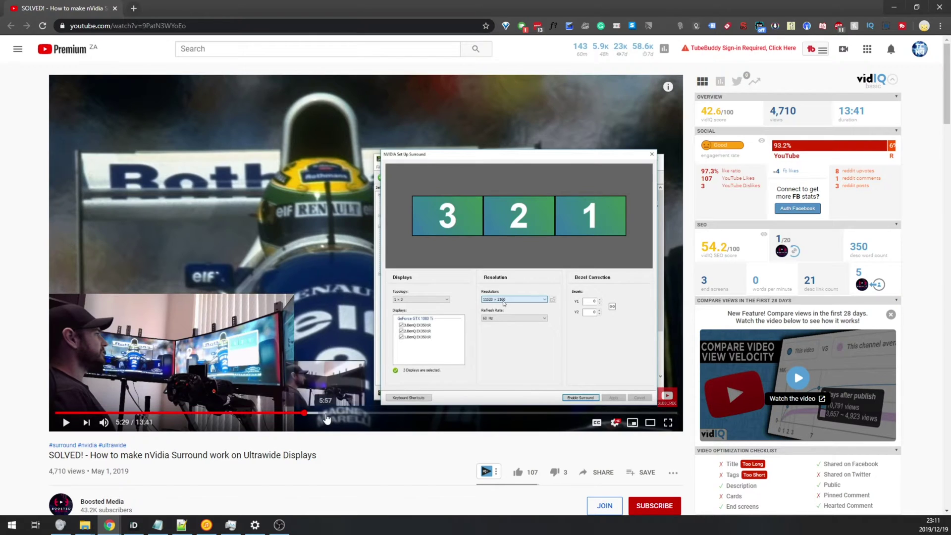
{"action": "mouse_move", "coordinate": [327, 413]}
{"action": "left_mouse_down"}
{"action": "mouse_move", "coordinate": [396, 413]}
{"action": "mouse_move", "coordinate": [325, 414]}
{"action": "left_mouse_up"}
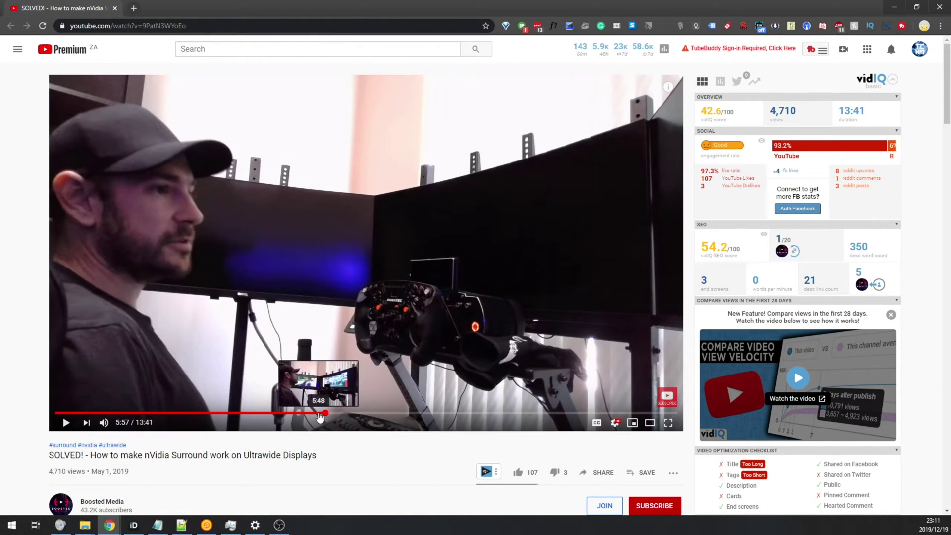
{"action": "left_click", "coordinate": [319, 413]}
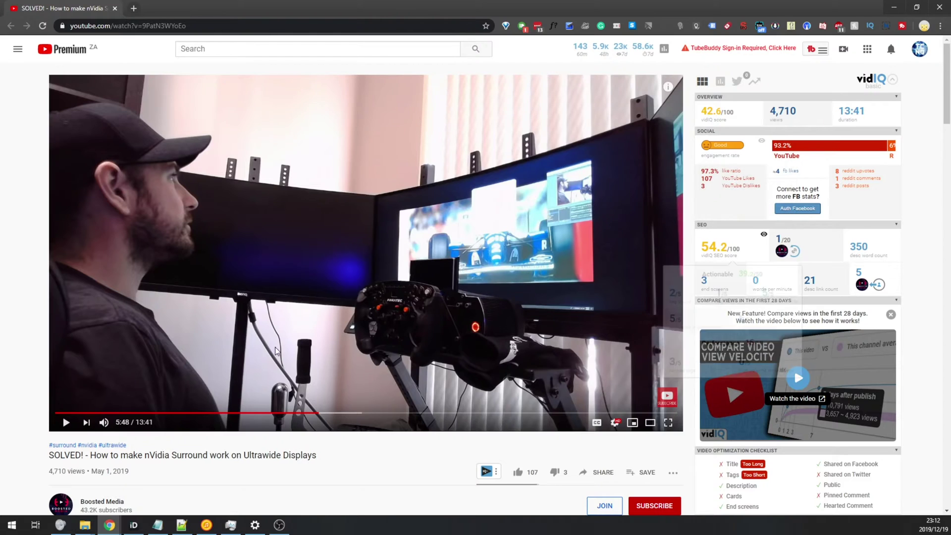
{"action": "left_click", "coordinate": [399, 413]}
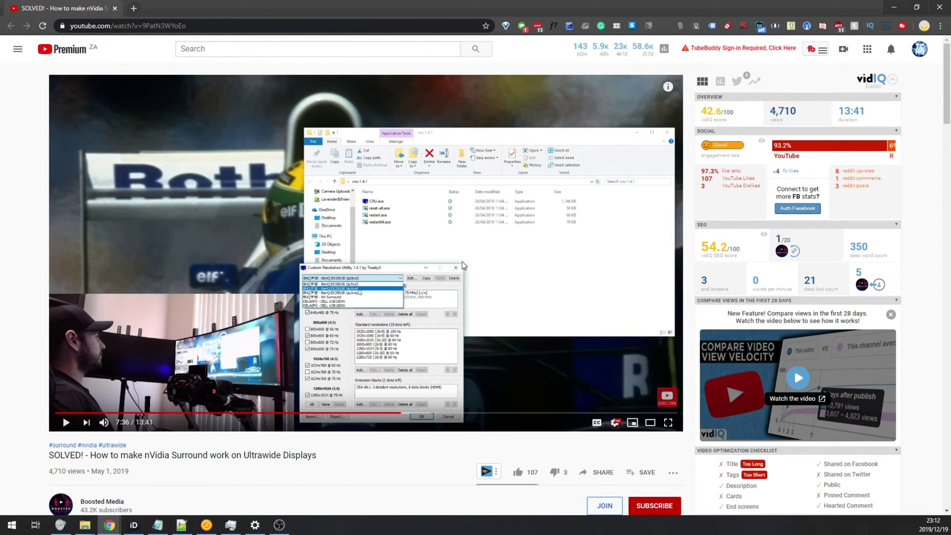
{"action": "scroll", "coordinate": [326, 420], "scroll_direction": "down", "scroll_amount": 5}
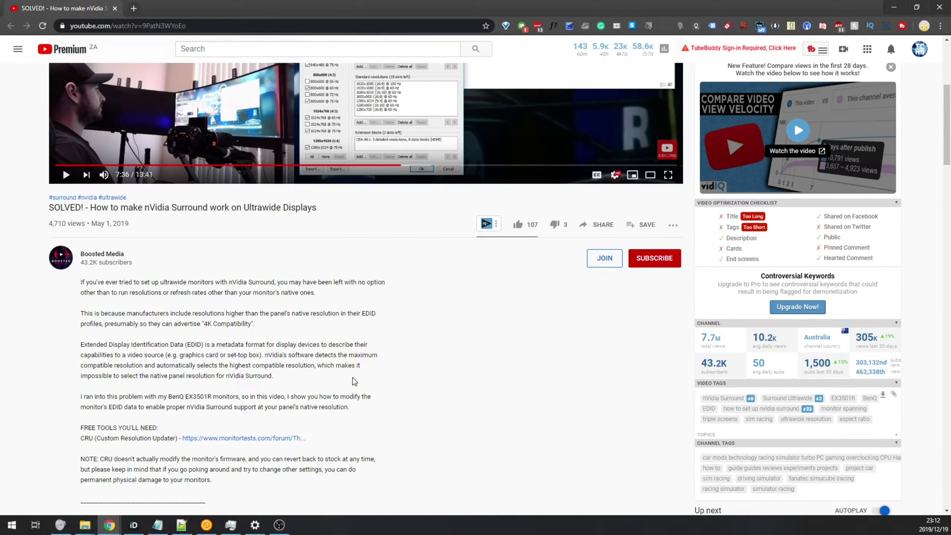
- Open the monitortests CRU thread in a new tab, download cru-1.4.2.zip and open it
{"action": "right_click", "coordinate": [263, 436]}
{"action": "left_click", "coordinate": [316, 271]}
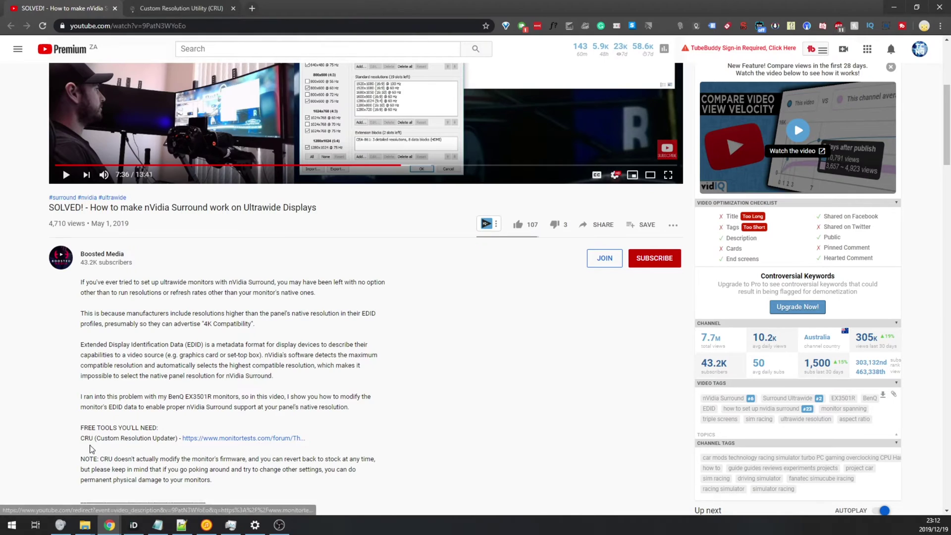
{"action": "left_click_drag", "start_coordinate": [97, 437], "coordinate": [179, 437]}
{"action": "left_click", "coordinate": [181, 7]}
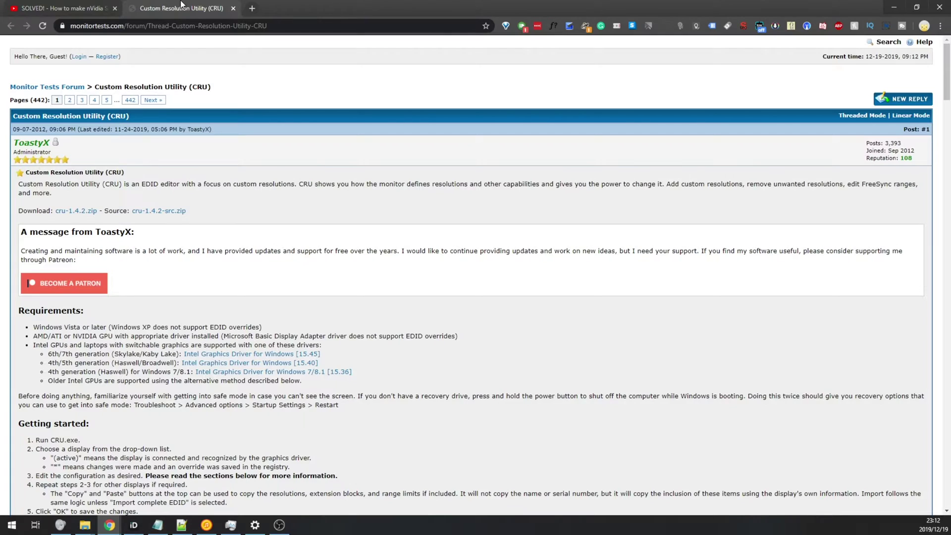
{"action": "left_click", "coordinate": [67, 212]}
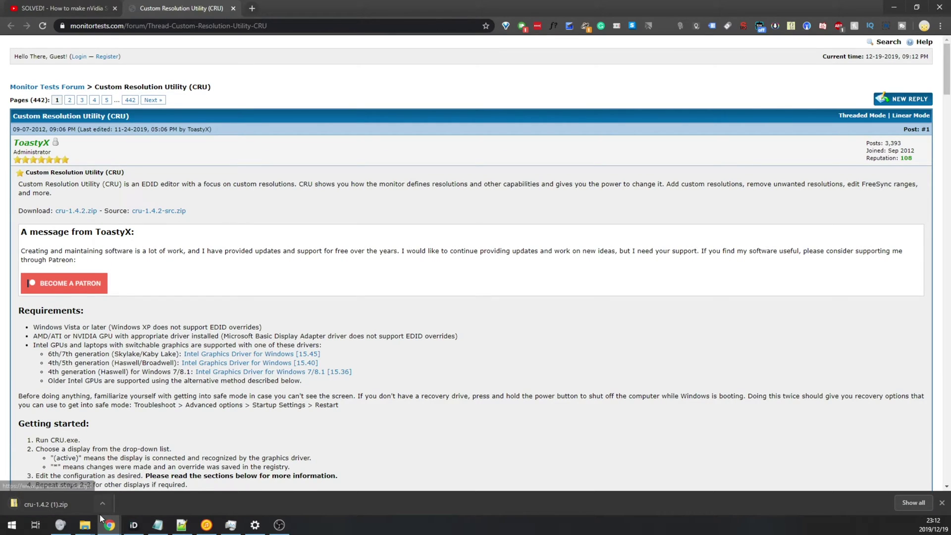
{"action": "left_click", "coordinate": [73, 493]}
- Create New folder (5) on the desktop and copy the CRU files from the zip into it
{"action": "key", "text": "super+Down"}
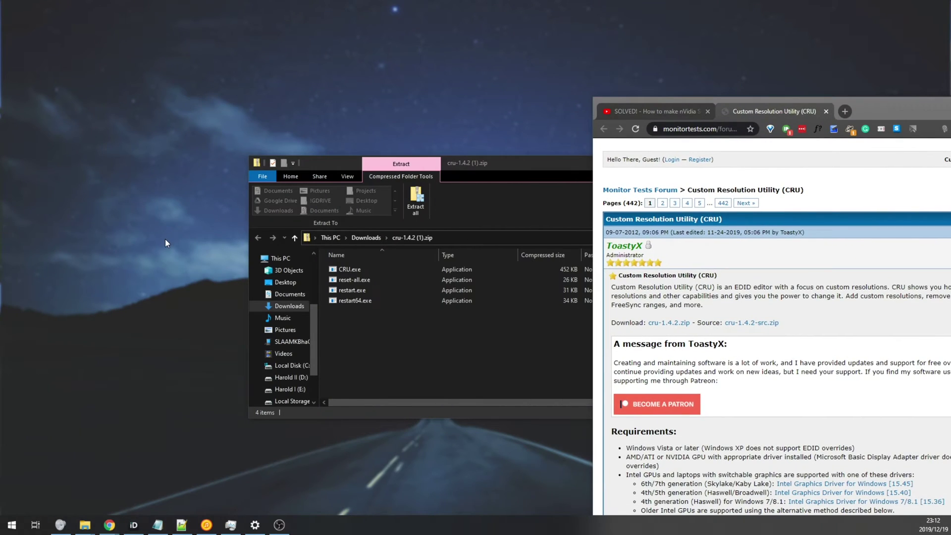
{"action": "right_click", "coordinate": [165, 239]}
{"action": "mouse_move", "coordinate": [209, 368]}
{"action": "left_click", "coordinate": [307, 369]}
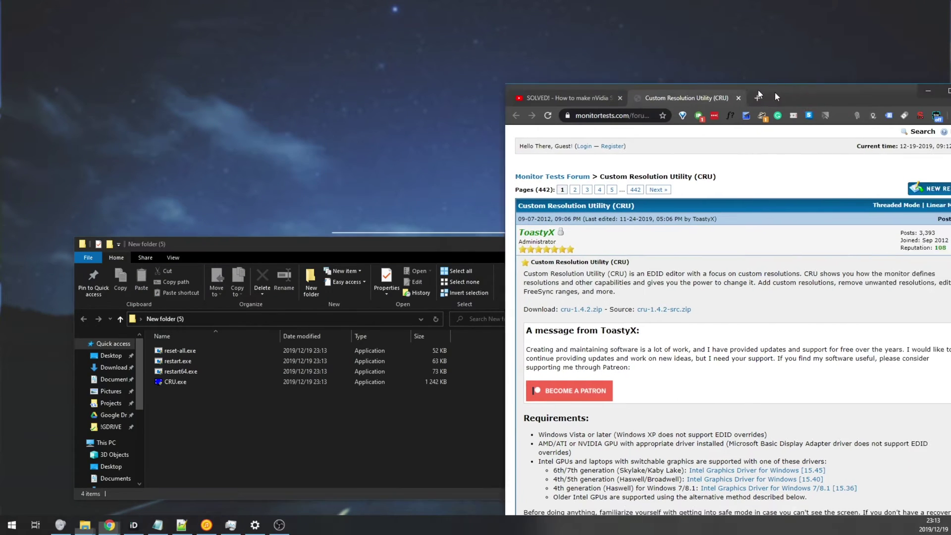
{"action": "left_click_drag", "start_coordinate": [774, 92], "coordinate": [541, 79]}
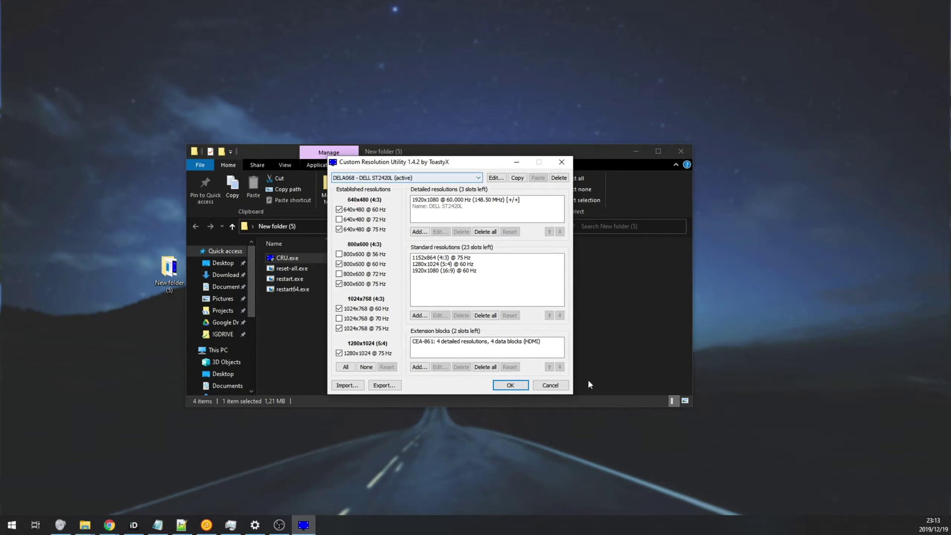
- Browse the monitor list, staying on the DELL ST2420L to review its resolutions
{"action": "left_click", "coordinate": [444, 179]}
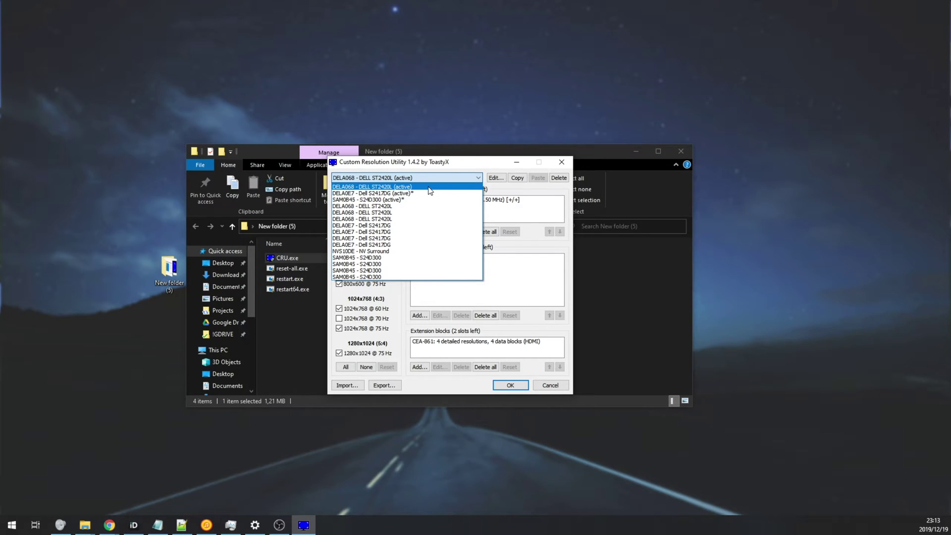
{"action": "left_click", "coordinate": [423, 179]}
{"action": "scroll", "coordinate": [423, 180], "scroll_direction": "down", "scroll_amount": 2}
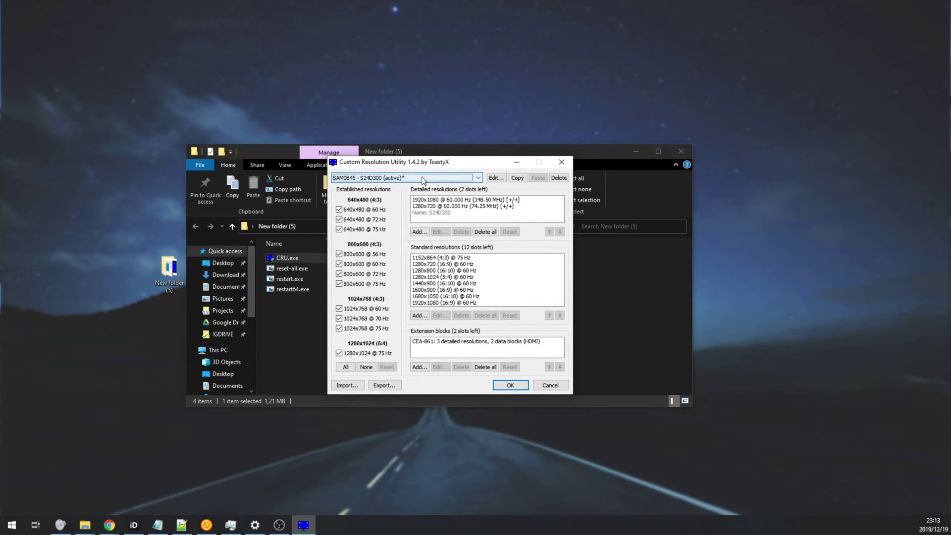
{"action": "scroll", "coordinate": [424, 179], "scroll_direction": "up", "scroll_amount": 2}
- Switch monitors and inspect the S24D300's 1920x1080 standard resolution entry
{"action": "left_click", "coordinate": [425, 178]}
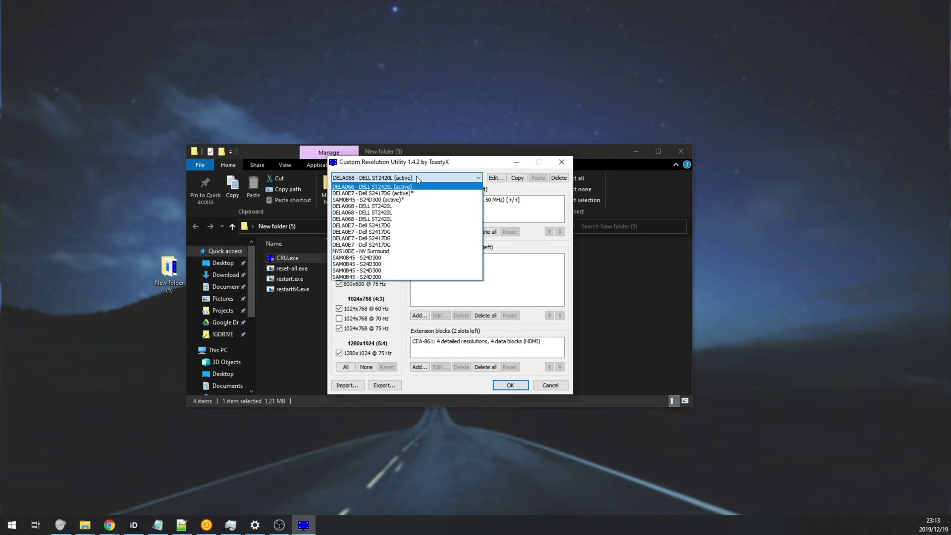
{"action": "left_click", "coordinate": [421, 179]}
{"action": "scroll", "coordinate": [420, 180], "scroll_direction": "down", "scroll_amount": 1}
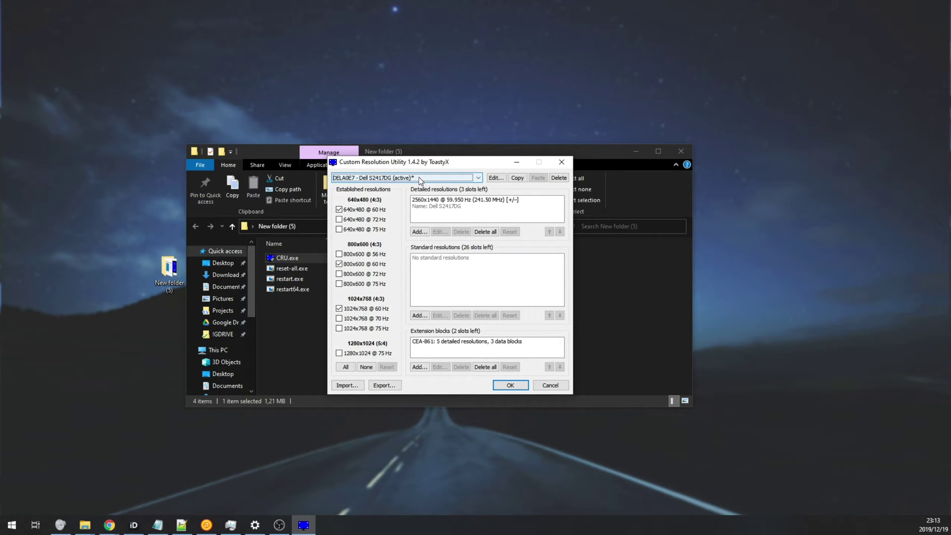
{"action": "scroll", "coordinate": [420, 180], "scroll_direction": "down", "scroll_amount": 1}
{"action": "scroll", "coordinate": [420, 179], "scroll_direction": "up", "scroll_amount": 2}
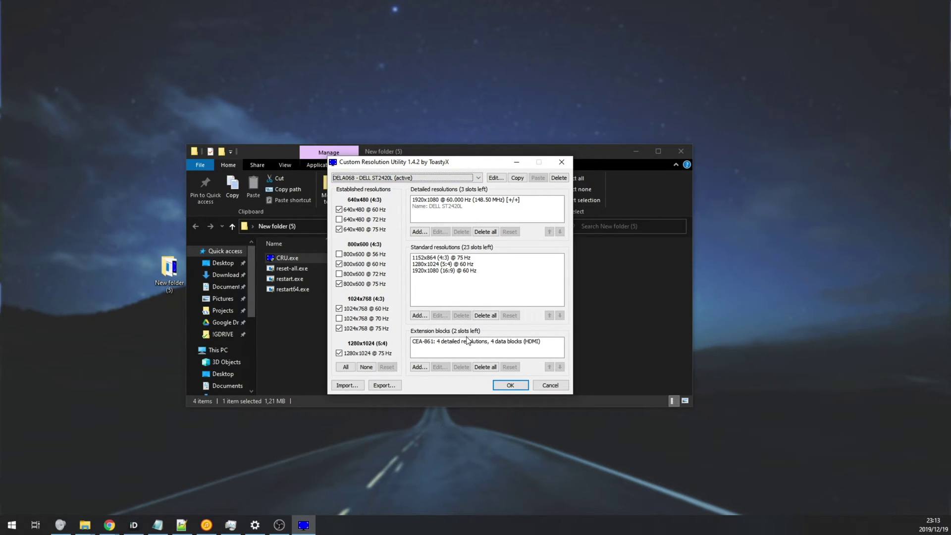
{"action": "scroll", "coordinate": [421, 179], "scroll_direction": "down", "scroll_amount": 2}
{"action": "scroll", "coordinate": [420, 178], "scroll_direction": "down", "scroll_amount": 1}
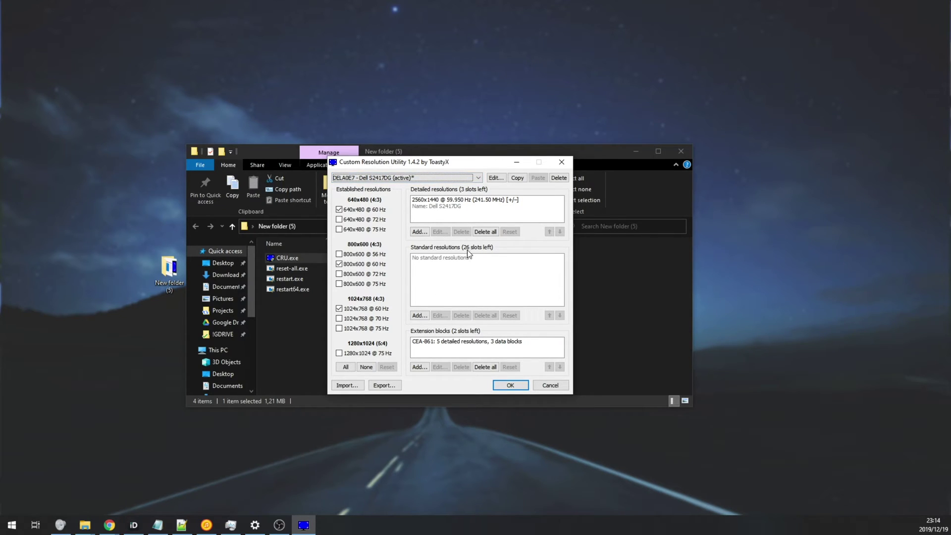
{"action": "scroll", "coordinate": [431, 179], "scroll_direction": "up", "scroll_amount": 2}
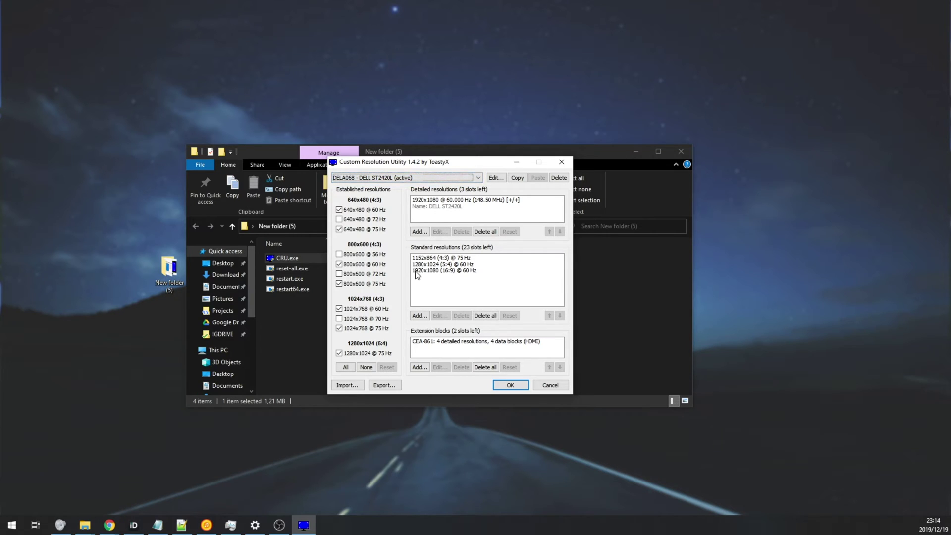
{"action": "left_click", "coordinate": [416, 272]}
{"action": "scroll", "coordinate": [422, 181], "scroll_direction": "up", "scroll_amount": 2}
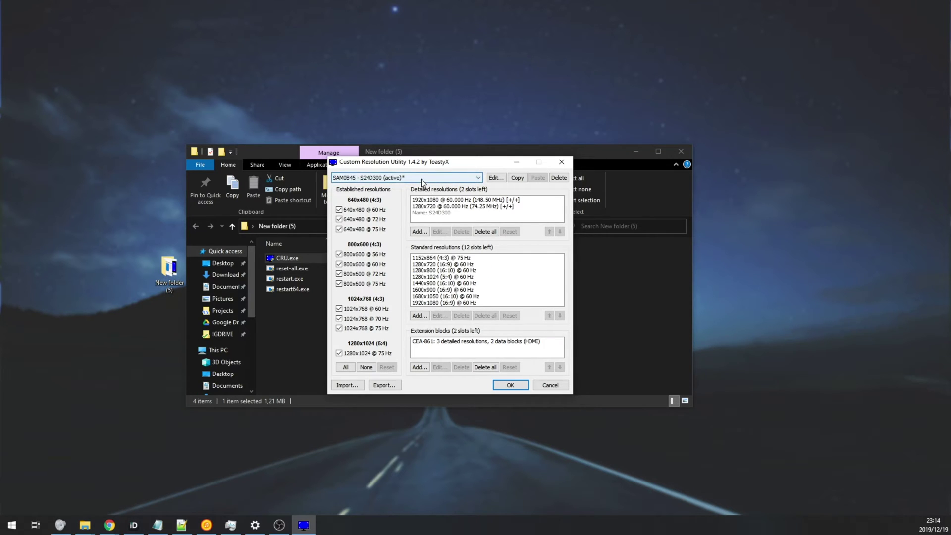
{"action": "left_click", "coordinate": [447, 302]}
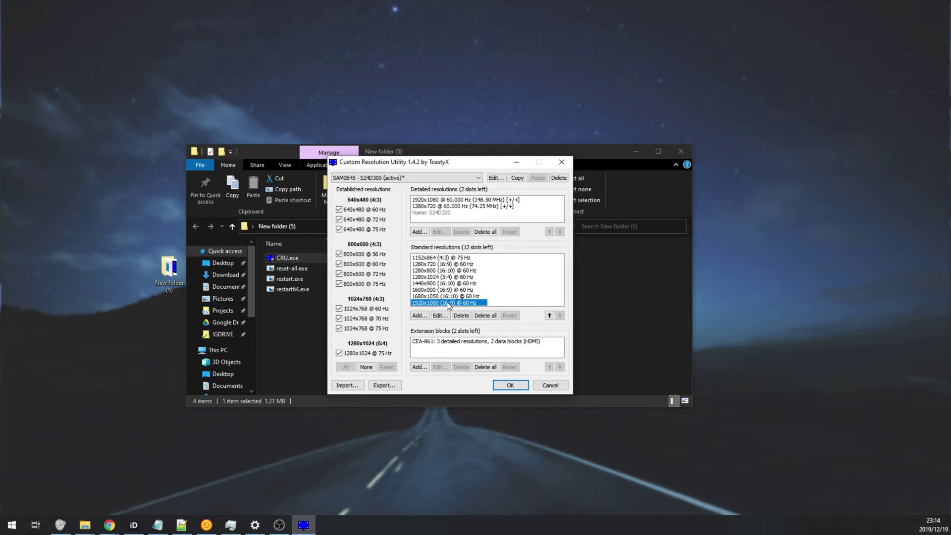
- Switch to DELA0E7 - Dell S2417DG and select its 2560x1440 detailed resolution
{"action": "left_click", "coordinate": [422, 177]}
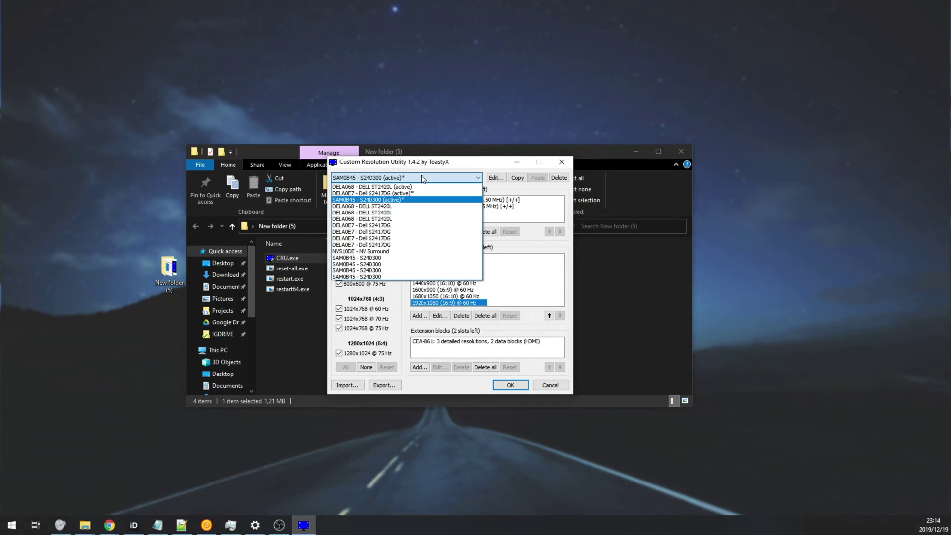
{"action": "left_click", "coordinate": [371, 194]}
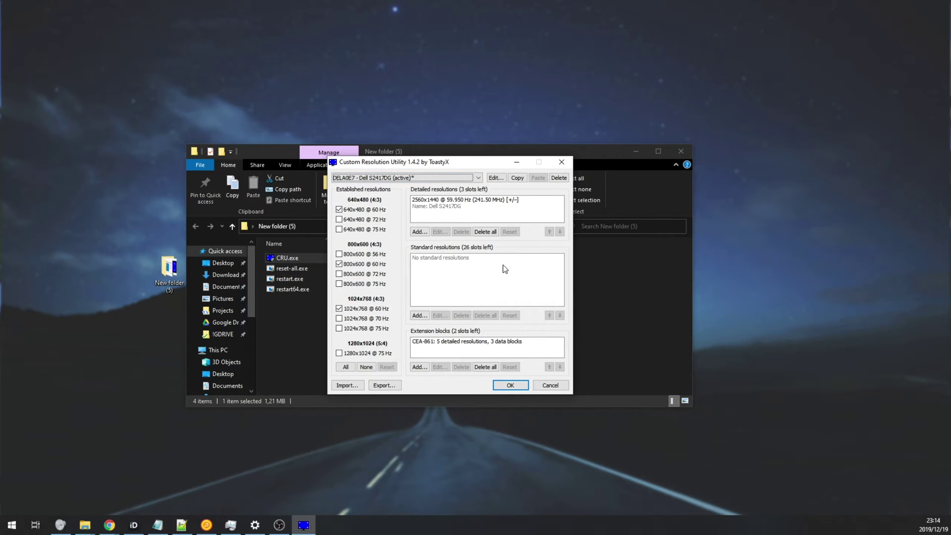
{"action": "left_click", "coordinate": [457, 204]}
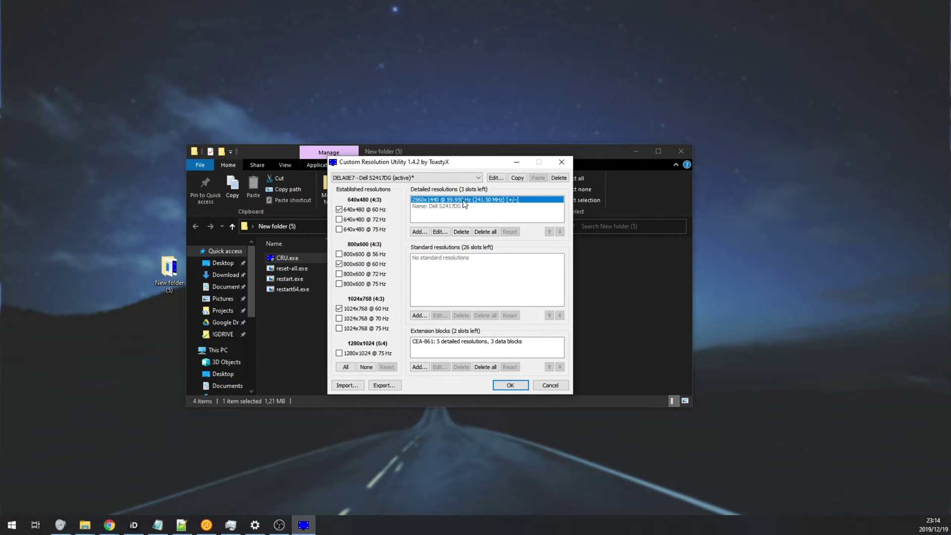
{"action": "scroll", "coordinate": [457, 180], "scroll_direction": "down", "scroll_amount": 1}
{"action": "scroll", "coordinate": [448, 181], "scroll_direction": "up", "scroll_amount": 2}
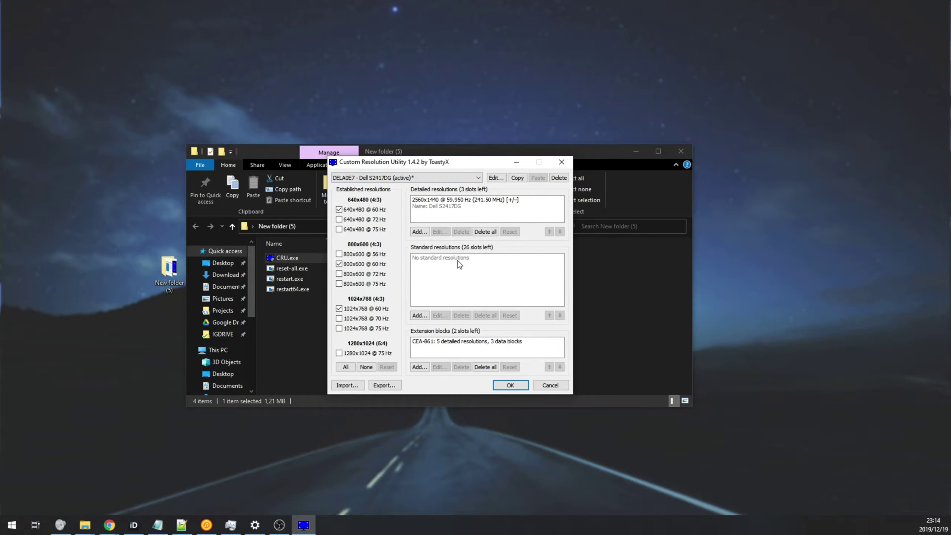
- Add a 1920x1080 (16:9) standard resolution to the Dell S2417DG and close CRU with OK
{"action": "left_click", "coordinate": [419, 316]}
{"action": "left_click", "coordinate": [440, 270]}
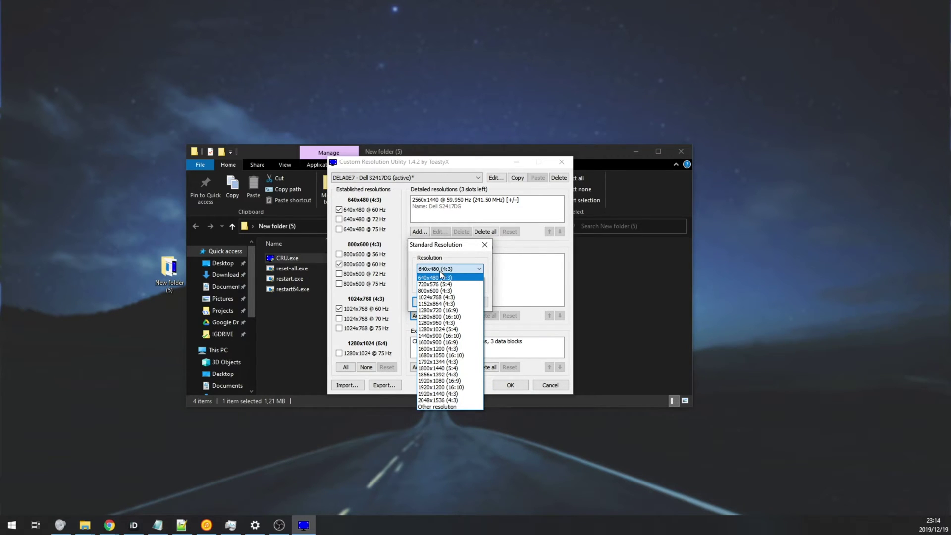
{"action": "left_click", "coordinate": [433, 381]}
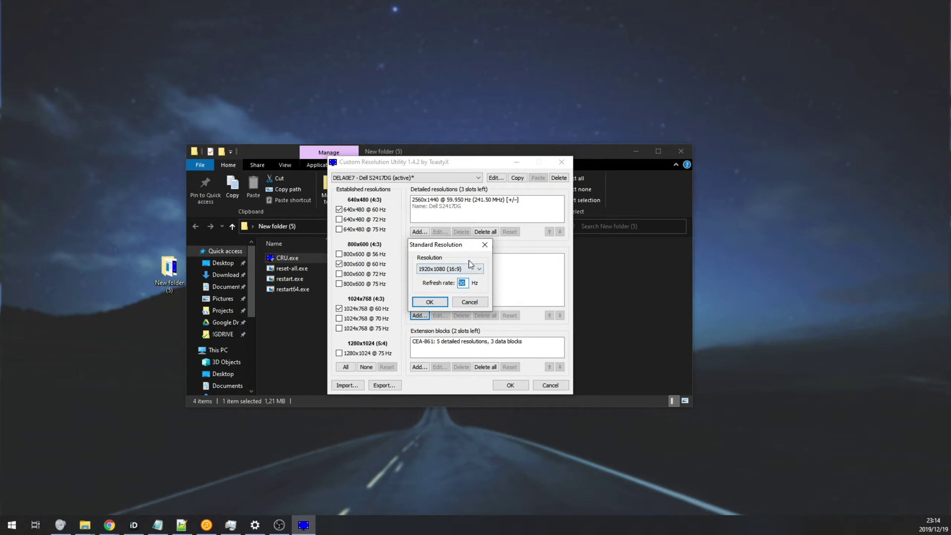
{"action": "type", "text": "144"}
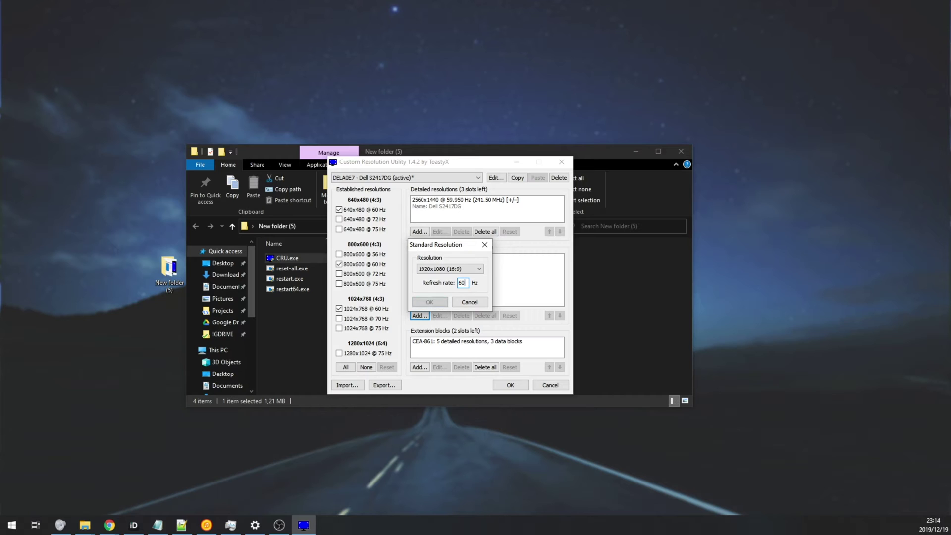
{"action": "left_click", "coordinate": [430, 301]}
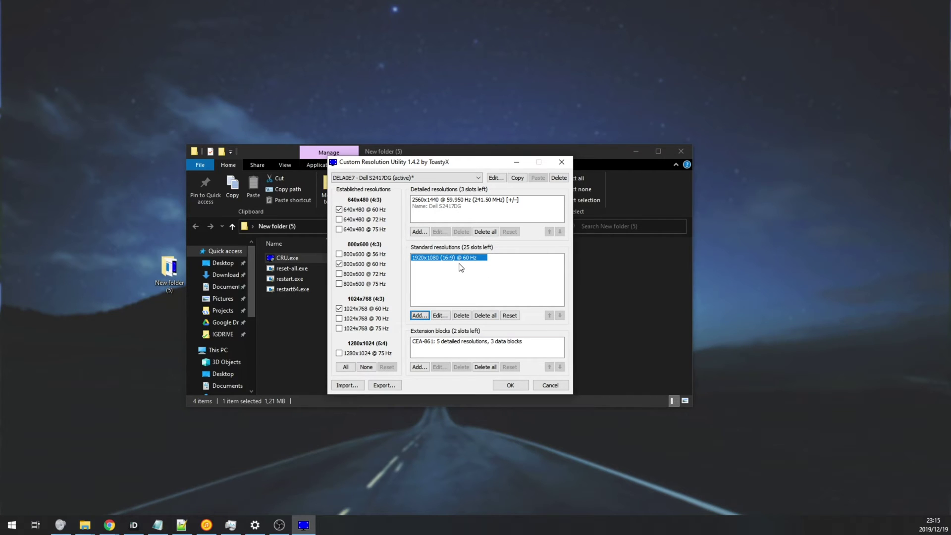
{"action": "left_click", "coordinate": [513, 384]}
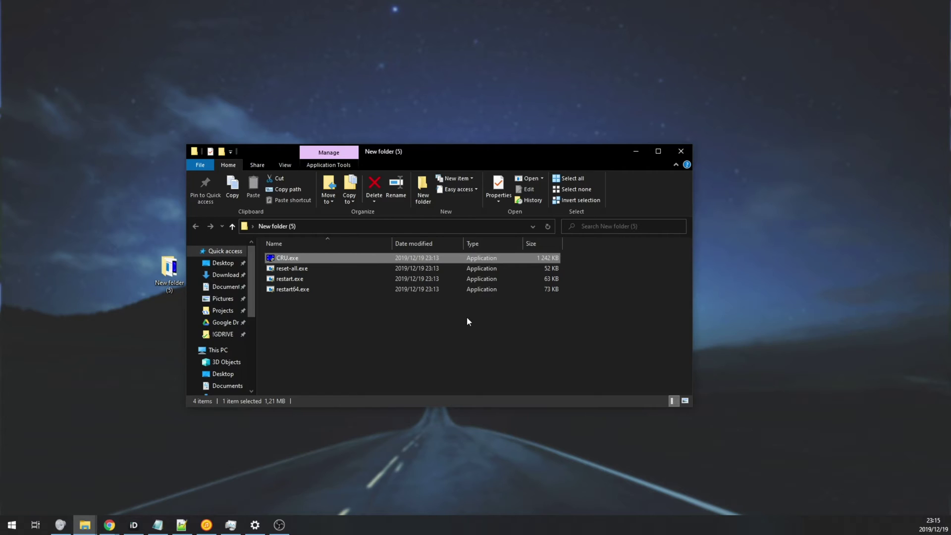
- Run restart64.exe from New folder (5) to restart the graphics driver
{"action": "left_click", "coordinate": [388, 293]}
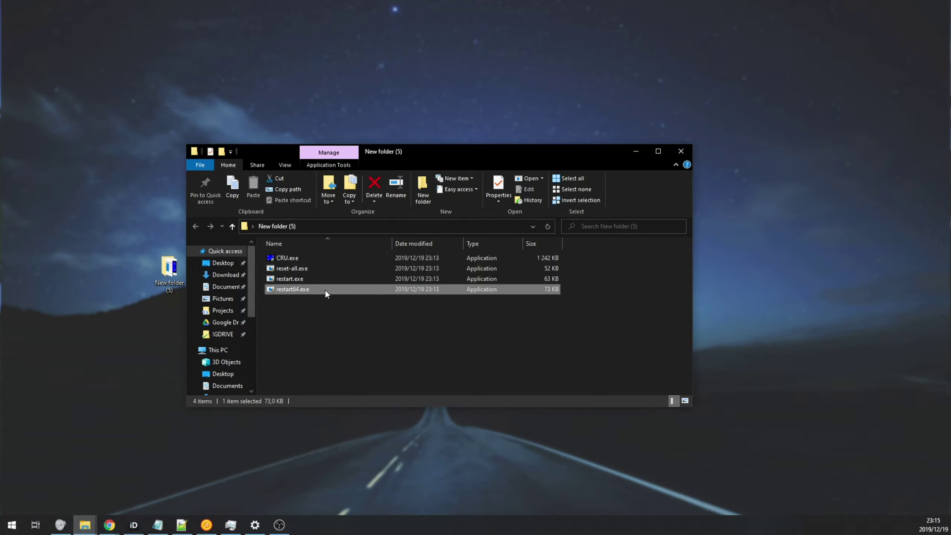
{"action": "left_click", "coordinate": [303, 279]}
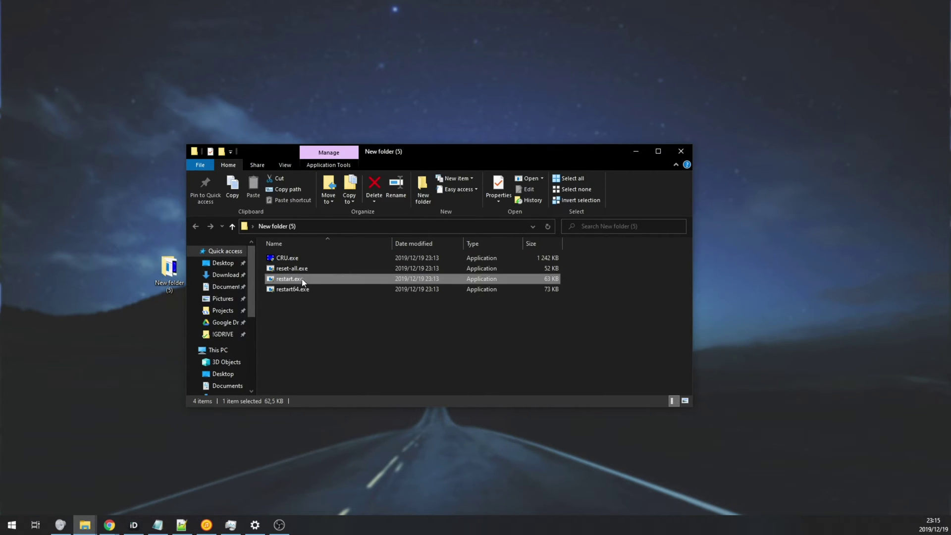
{"action": "left_click", "coordinate": [338, 290]}
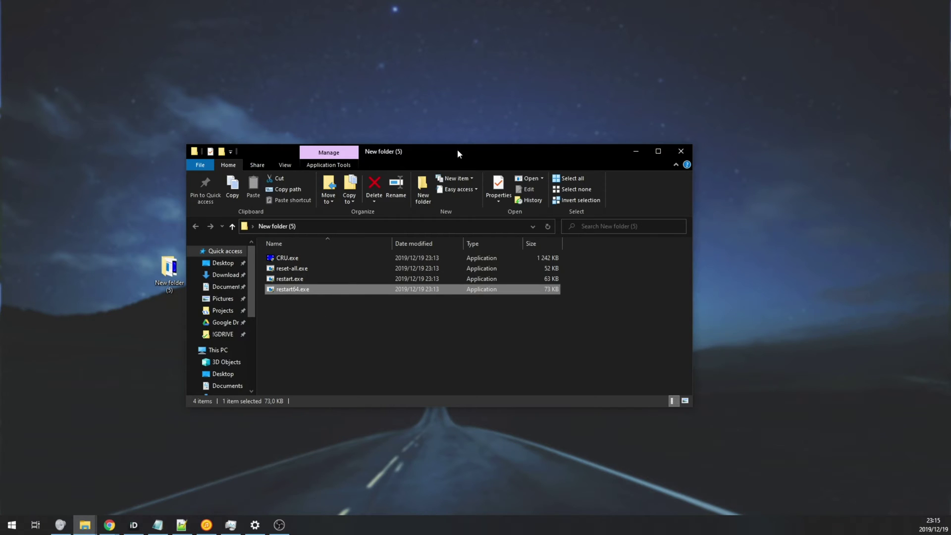
{"action": "left_click_drag", "start_coordinate": [456, 149], "coordinate": [495, 142]}
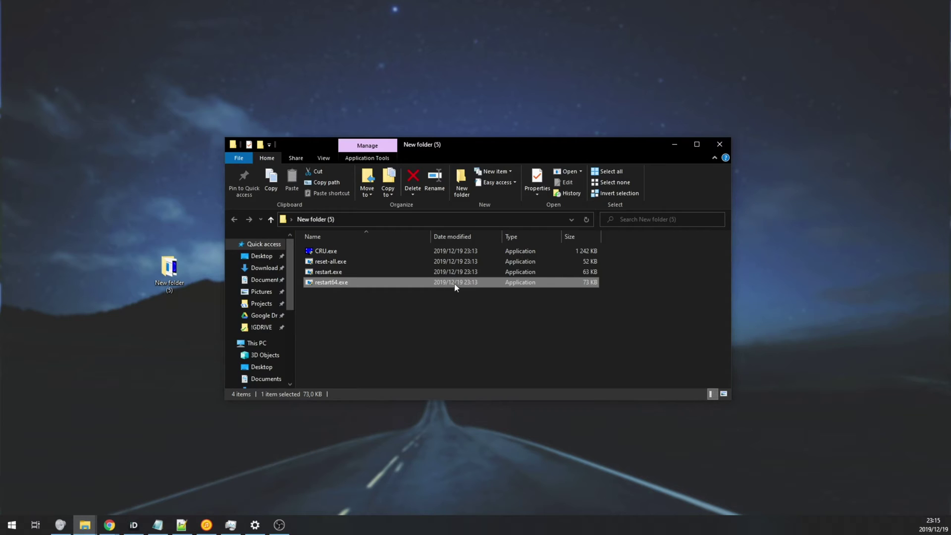
{"action": "key", "text": "Return"}
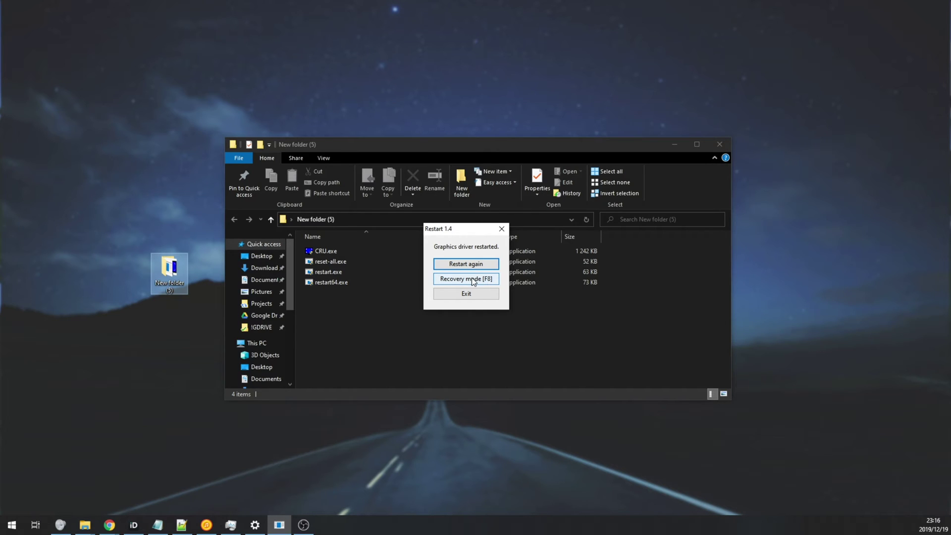
{"action": "left_click_drag", "start_coordinate": [457, 230], "coordinate": [791, 319]}
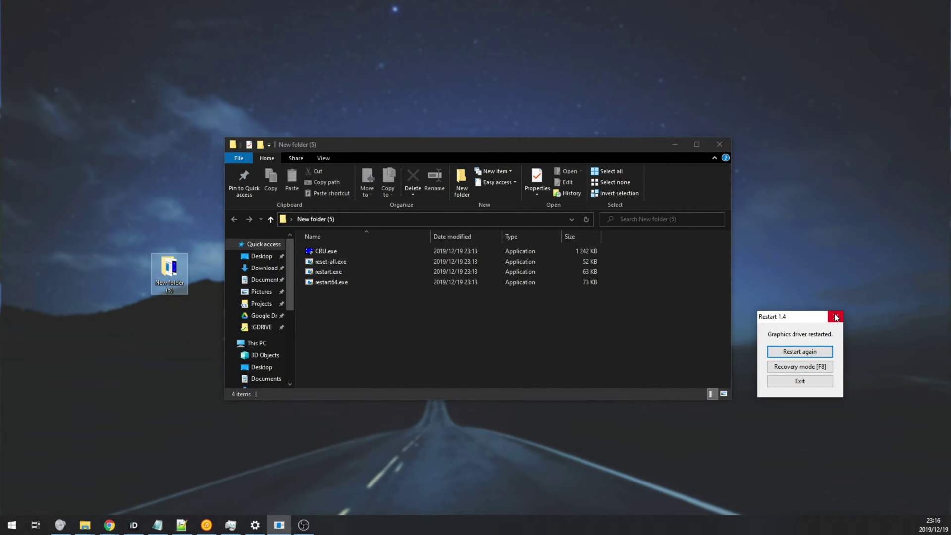
- Minimize the folder window and launch NVIDIA Control Panel from the desktop context menu
{"action": "left_click", "coordinate": [674, 144]}
{"action": "right_click", "coordinate": [433, 245]}
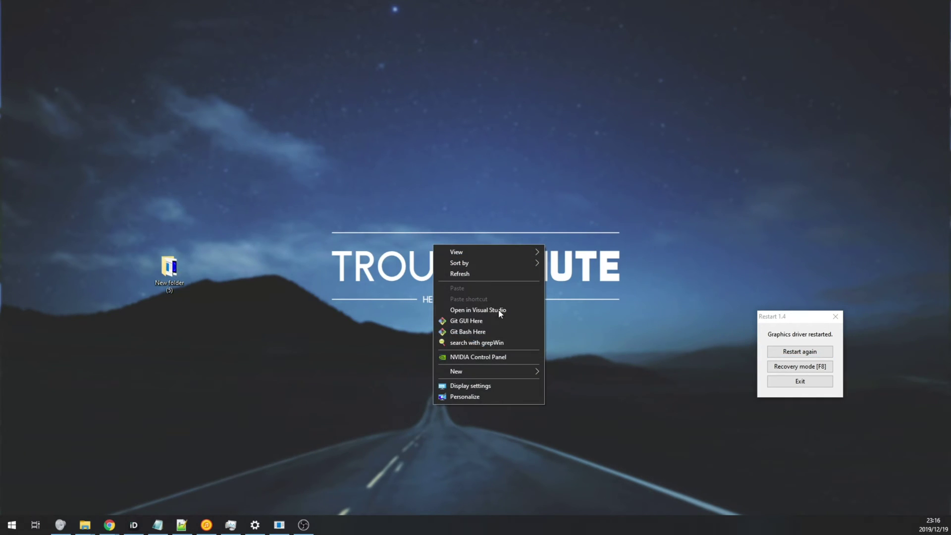
{"action": "left_click", "coordinate": [515, 354]}
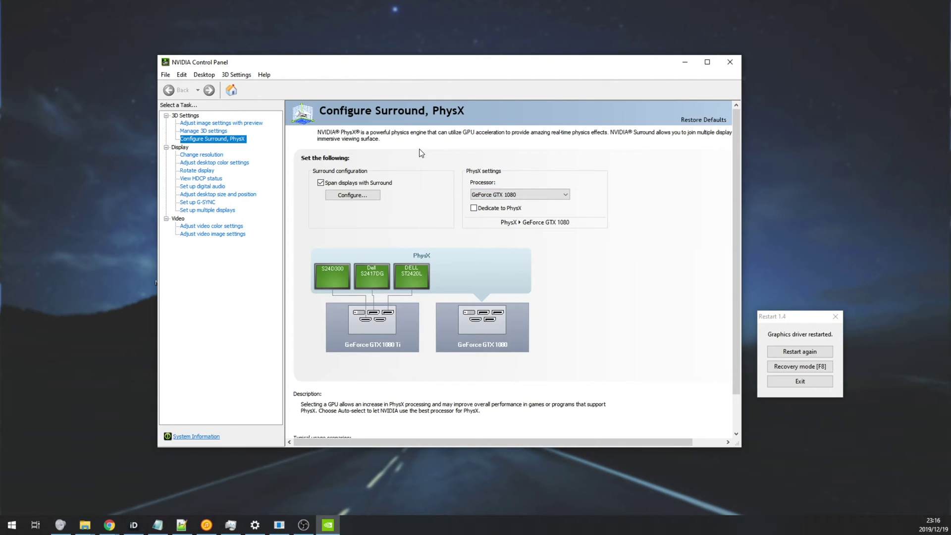
- Open the Surround setup and choose the 1×3 topology
{"action": "left_click", "coordinate": [352, 195]}
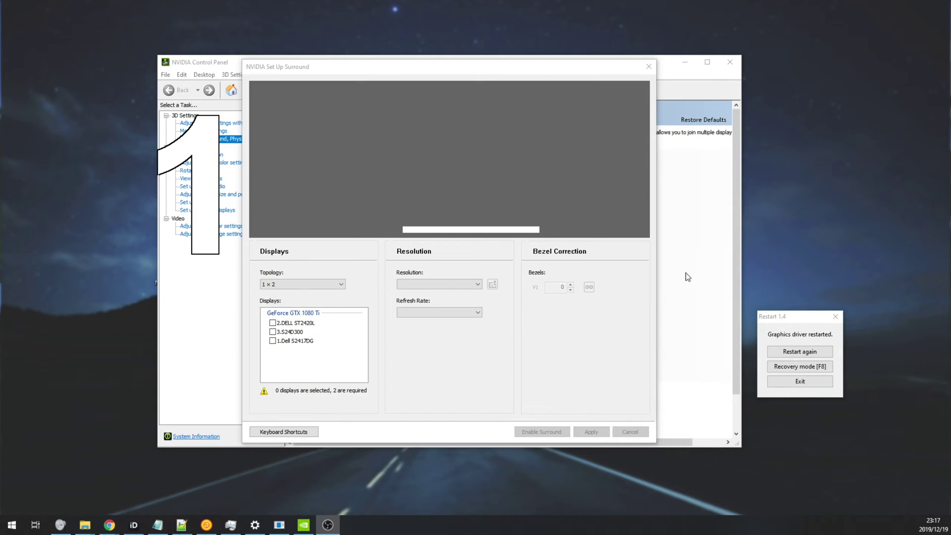
{"action": "left_click", "coordinate": [331, 170]}
{"action": "left_click_drag", "start_coordinate": [323, 69], "coordinate": [347, 63]}
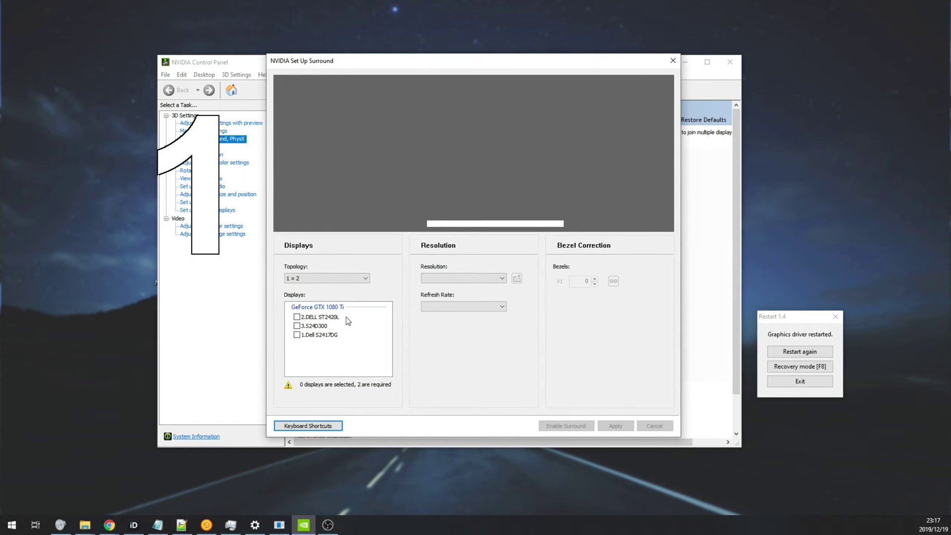
{"action": "left_click", "coordinate": [327, 274]}
{"action": "left_click", "coordinate": [306, 294]}
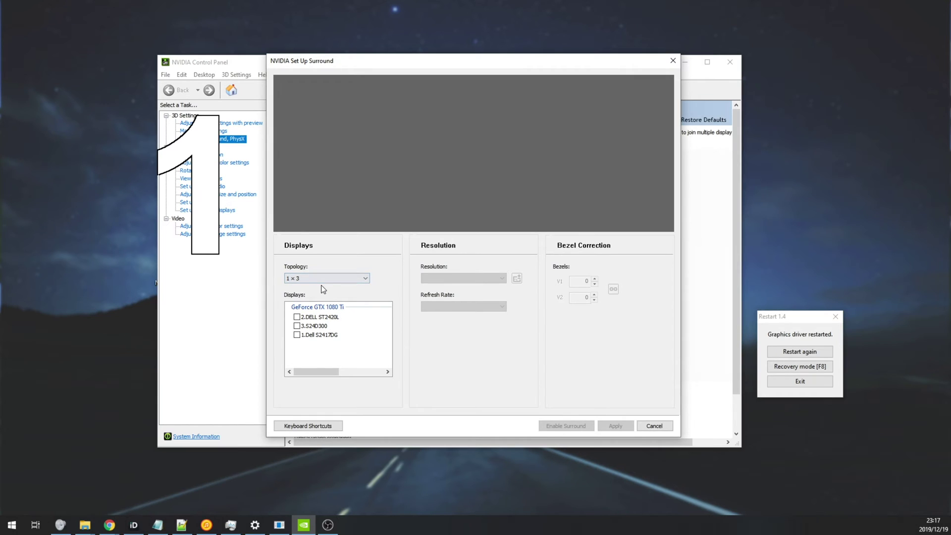
- Tick the DELL ST2420L, Dell S2417DG and S24D300 displays for Surround
{"action": "left_click", "coordinate": [296, 317]}
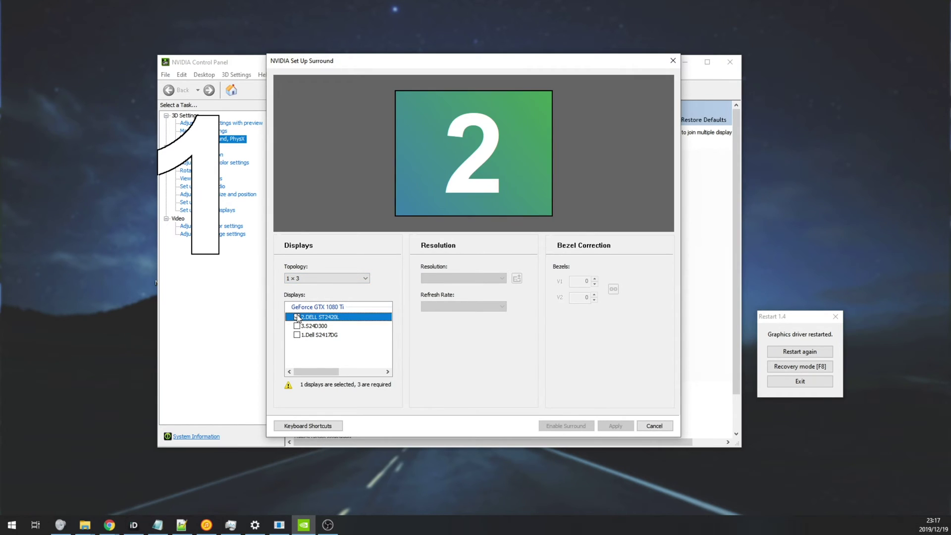
{"action": "left_click", "coordinate": [297, 335]}
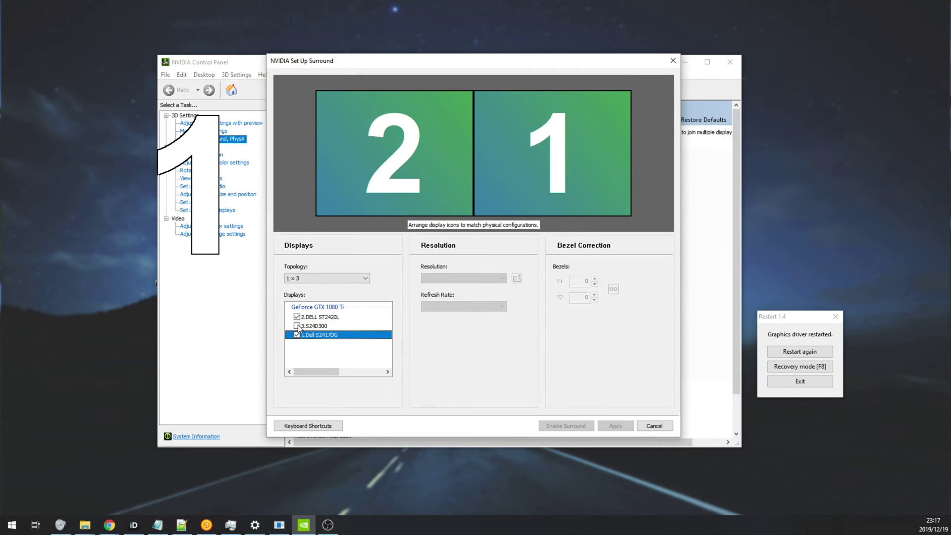
{"action": "left_click", "coordinate": [297, 326]}
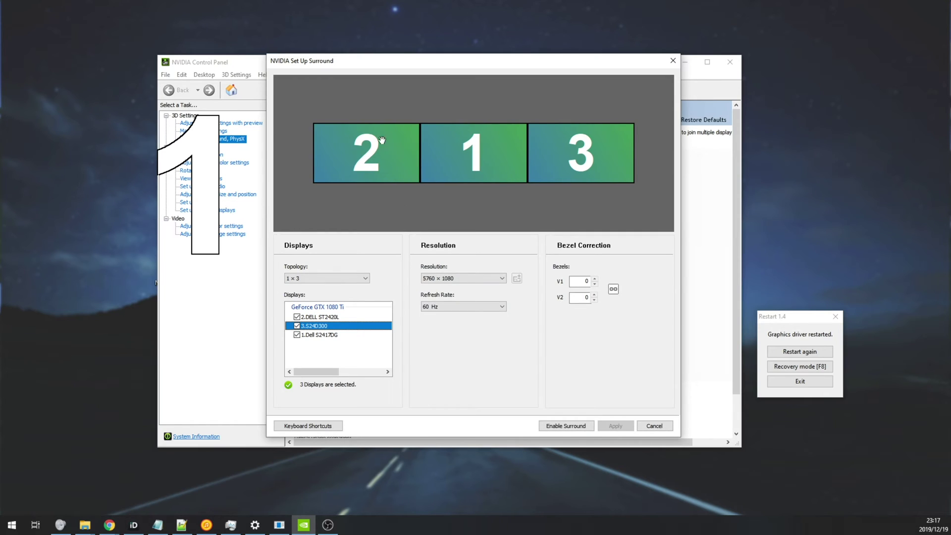
{"action": "left_click", "coordinate": [297, 325]}
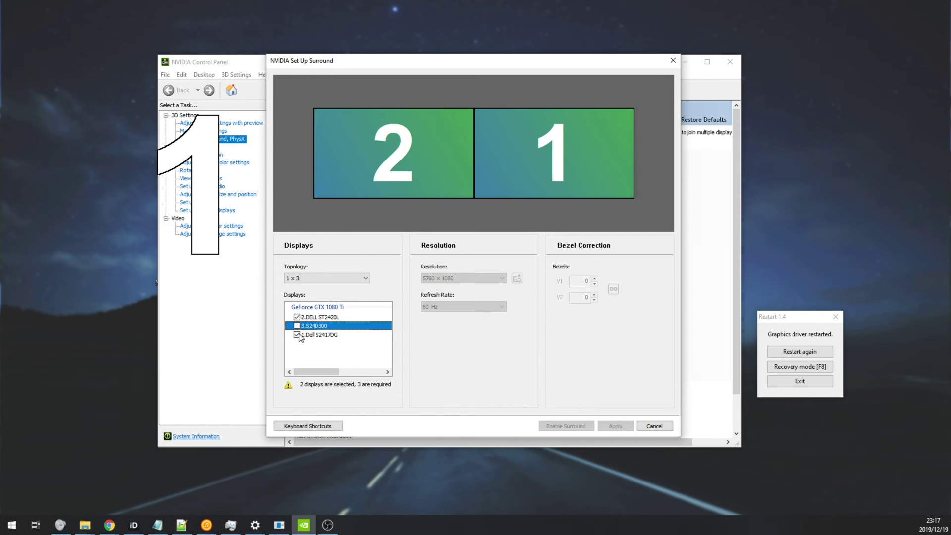
{"action": "left_click", "coordinate": [297, 335]}
{"action": "left_click", "coordinate": [297, 335]}
{"action": "left_click", "coordinate": [297, 326]}
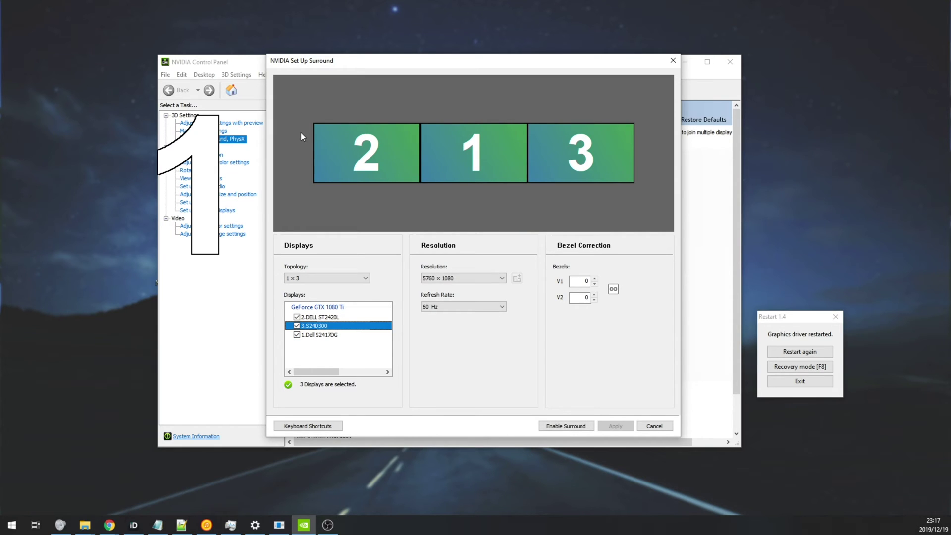
- Confirm the Surround resolution is 5760 × 1080, then cancel the Surround setup
{"action": "left_click", "coordinate": [458, 280]}
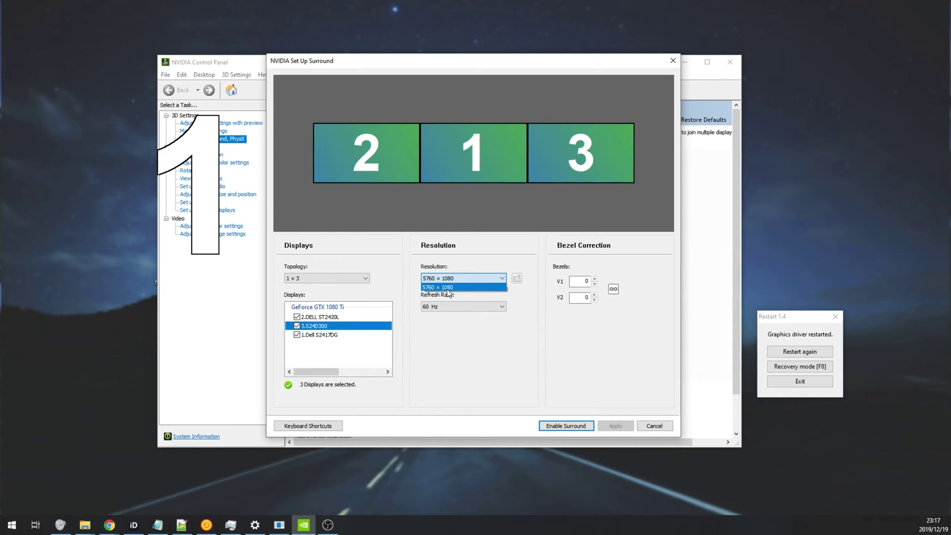
{"action": "left_click", "coordinate": [493, 227]}
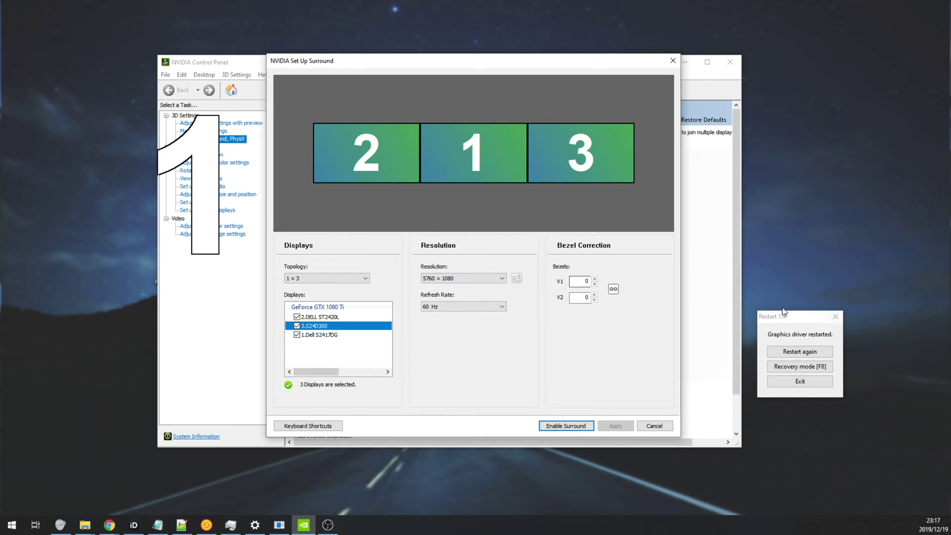
{"action": "left_click_drag", "start_coordinate": [781, 322], "coordinate": [794, 291]}
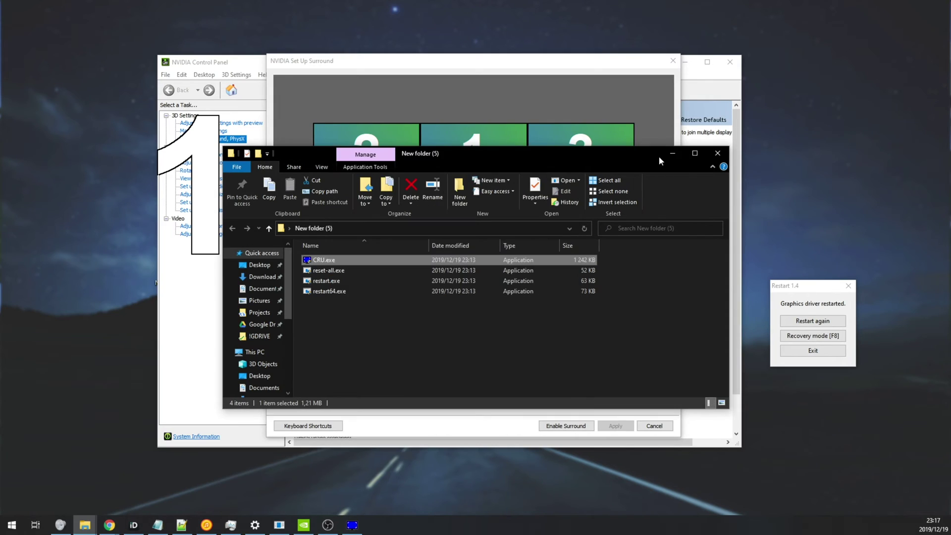
{"action": "left_click", "coordinate": [664, 154]}
{"action": "left_click", "coordinate": [489, 278]}
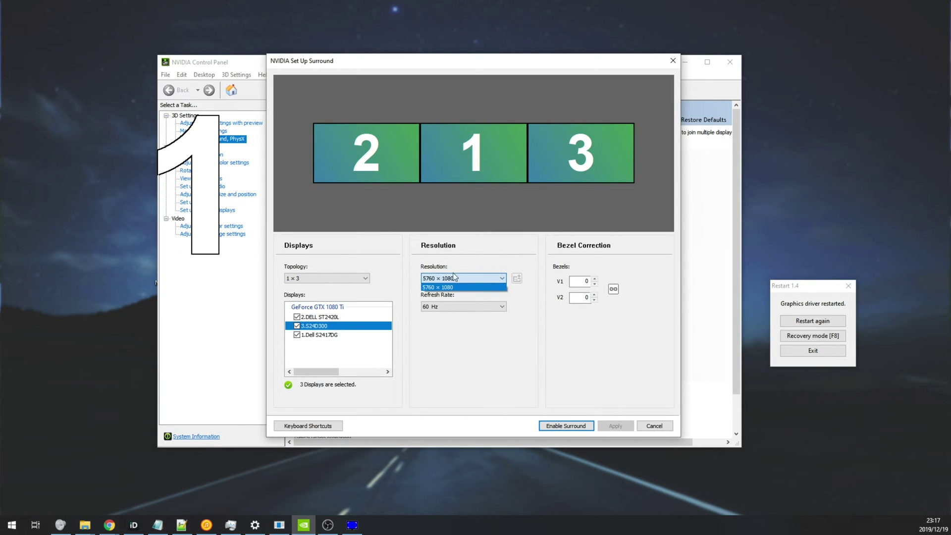
{"action": "left_click", "coordinate": [459, 278]}
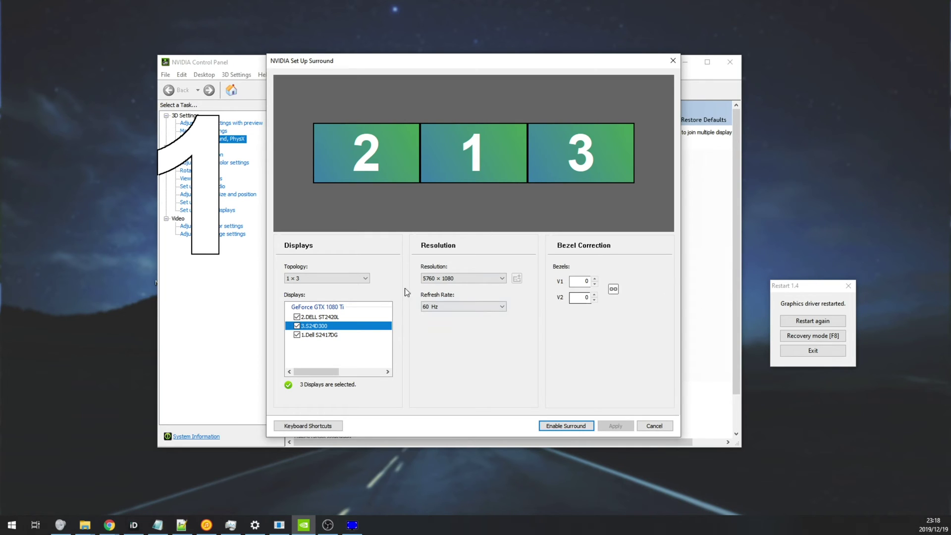
{"action": "left_click", "coordinate": [654, 427]}
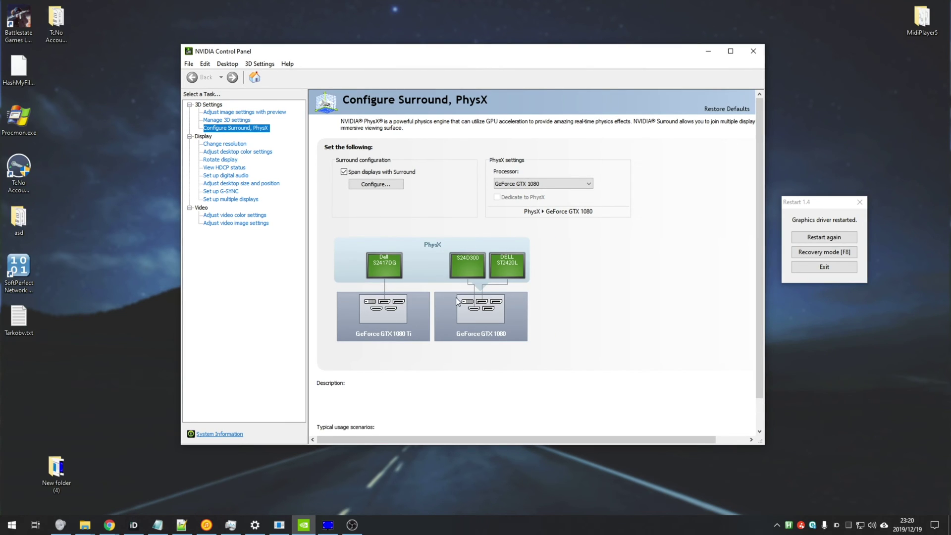
{"action": "left_click", "coordinate": [364, 184]}
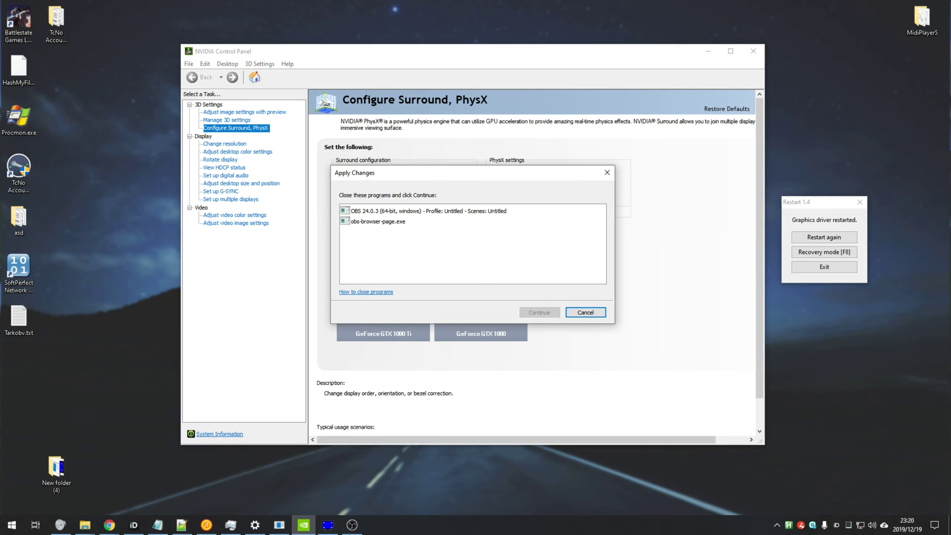
{"action": "left_click", "coordinate": [325, 277]}
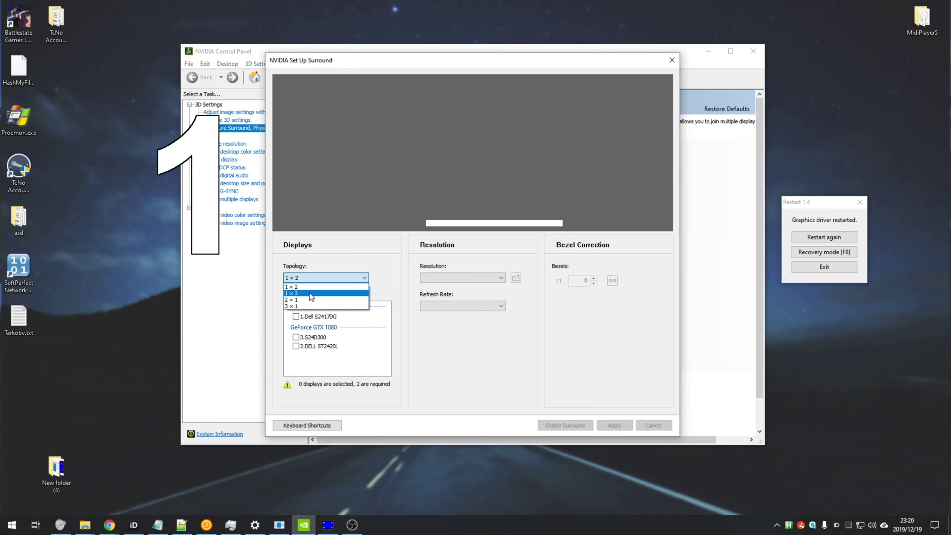
{"action": "left_click", "coordinate": [302, 287]}
{"action": "left_click", "coordinate": [296, 346]}
{"action": "left_click", "coordinate": [296, 316]}
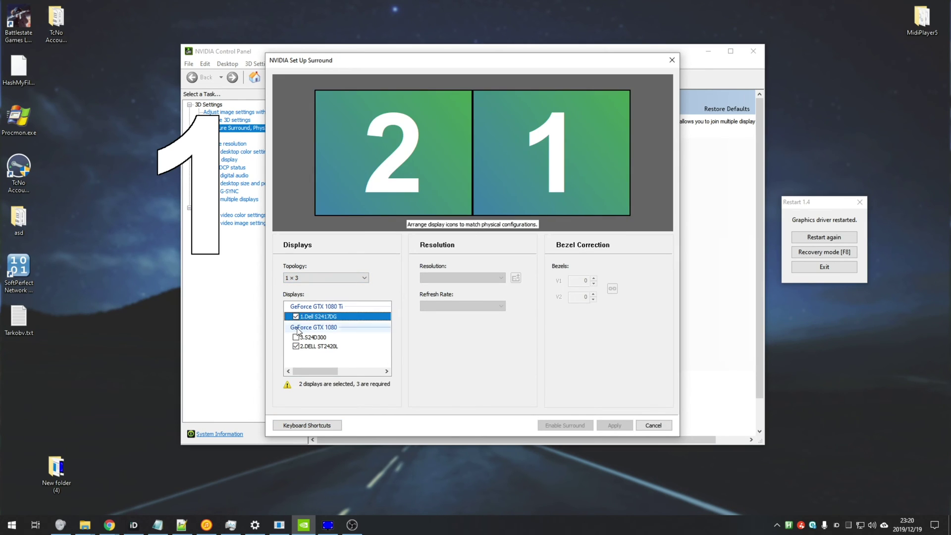
{"action": "left_click", "coordinate": [296, 337]}
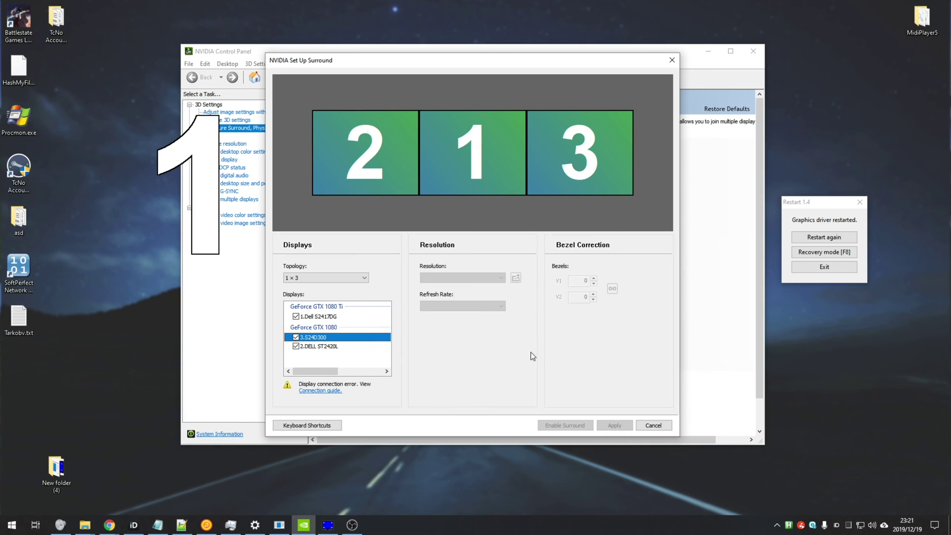
{"action": "left_click", "coordinate": [661, 427]}
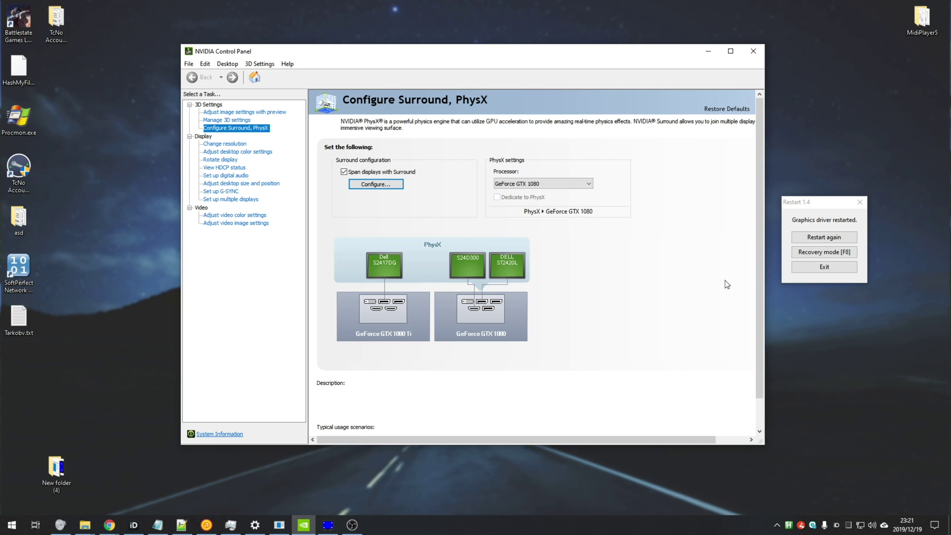
- Close the restart message, review the Dell S2417DG's resolutions, then minimize the control panel
{"action": "left_click", "coordinate": [859, 202]}
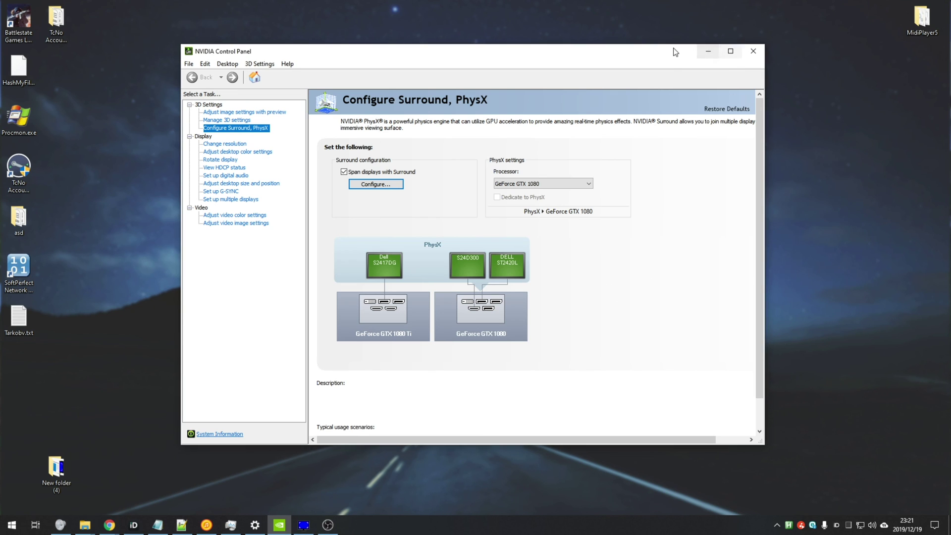
{"action": "left_click", "coordinate": [213, 144]}
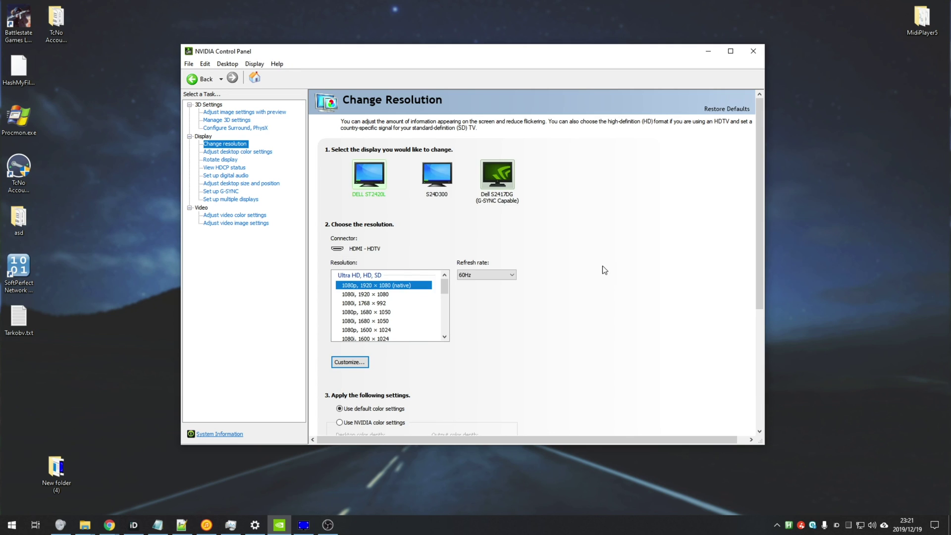
{"action": "left_click", "coordinate": [497, 175]}
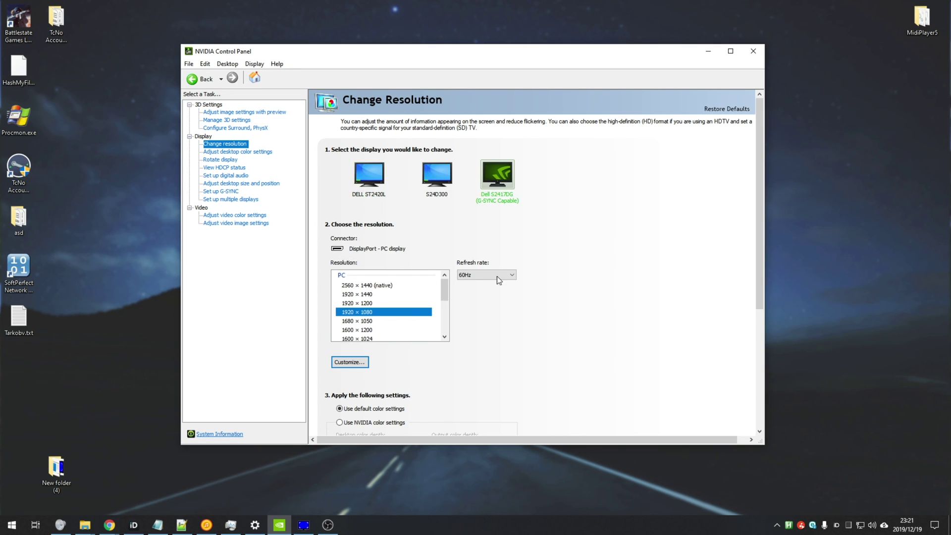
{"action": "scroll", "coordinate": [643, 331], "scroll_direction": "down", "scroll_amount": 2}
{"action": "scroll", "coordinate": [643, 332], "scroll_direction": "up", "scroll_amount": 2}
{"action": "left_click", "coordinate": [716, 55]}
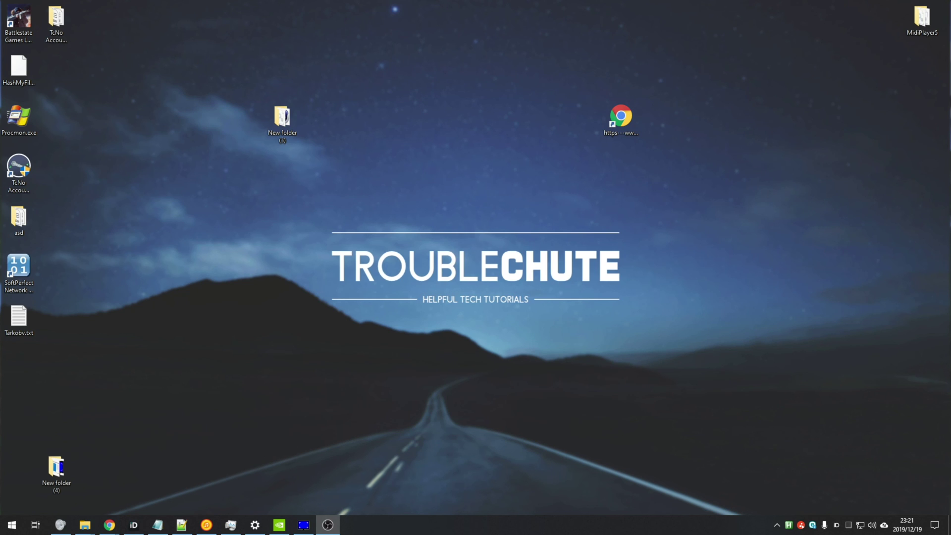